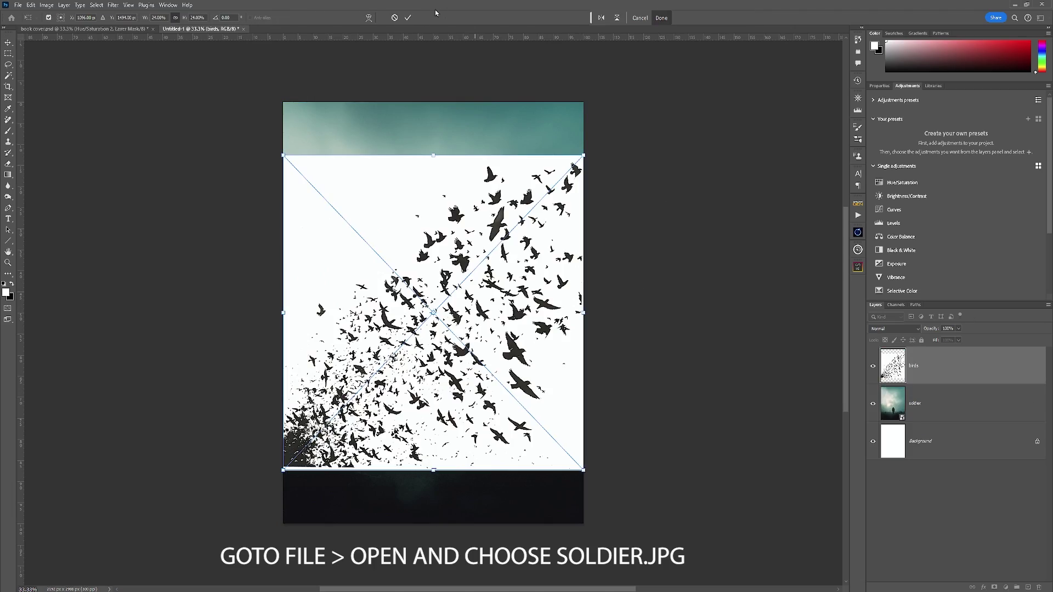
Place the birds and woman's face images, hide the face, and rasterize the three layers.
{"action": "key", "text": "Return"}
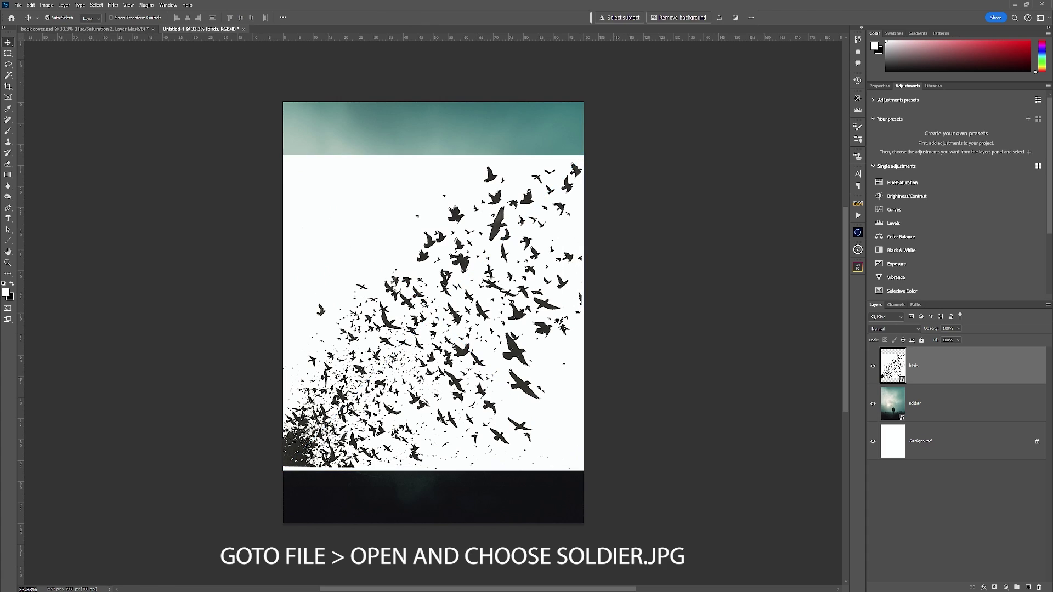
{"action": "key", "text": "Return"}
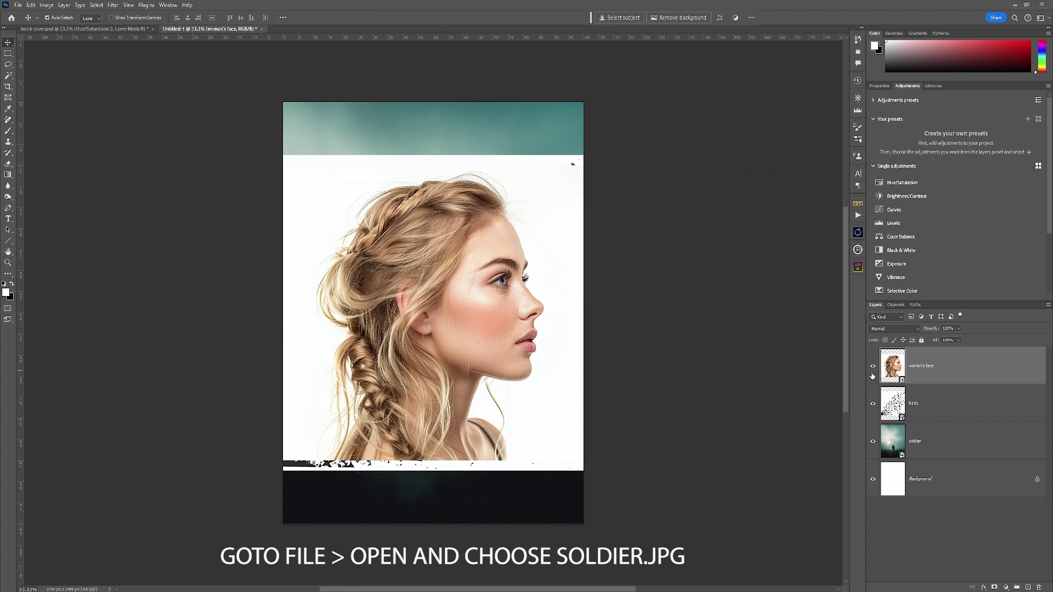
{"action": "left_click", "coordinate": [873, 403]}
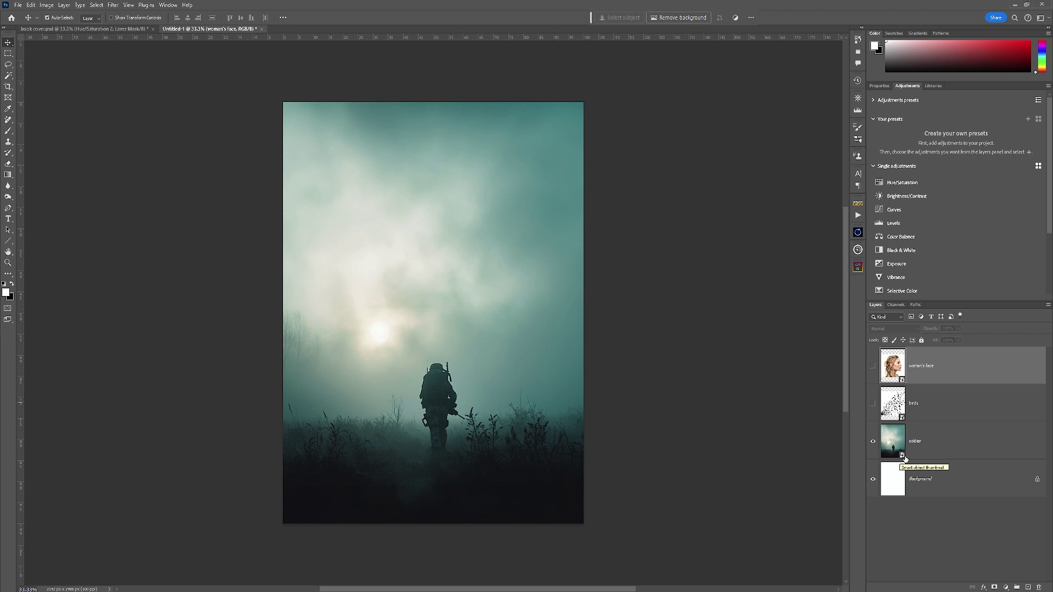
{"action": "left_click", "coordinate": [874, 404]}
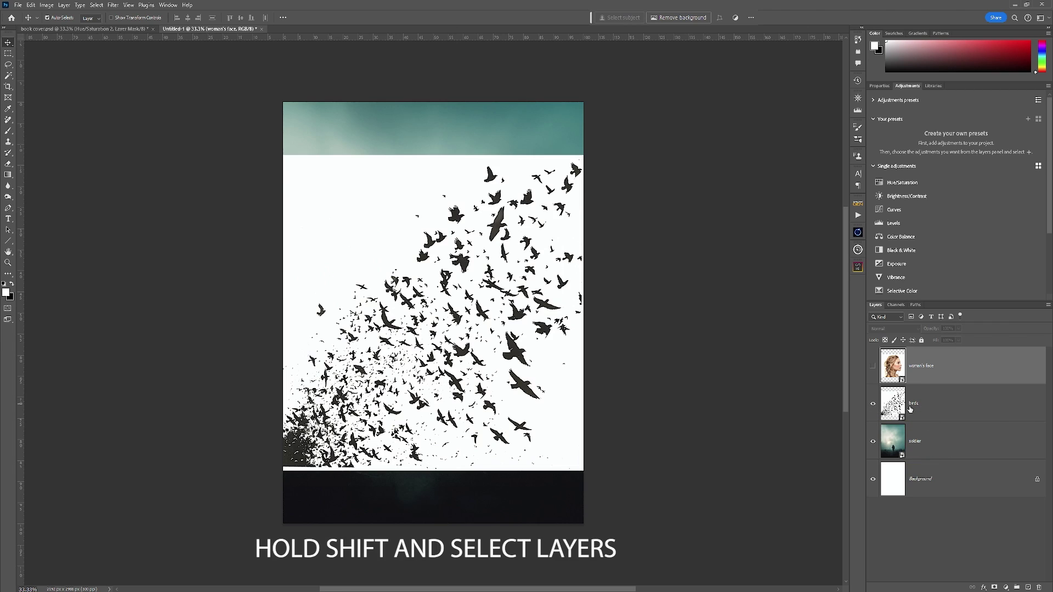
{"action": "left_click", "coordinate": [943, 448], "text": "shift"}
{"action": "right_click", "coordinate": [941, 447]}
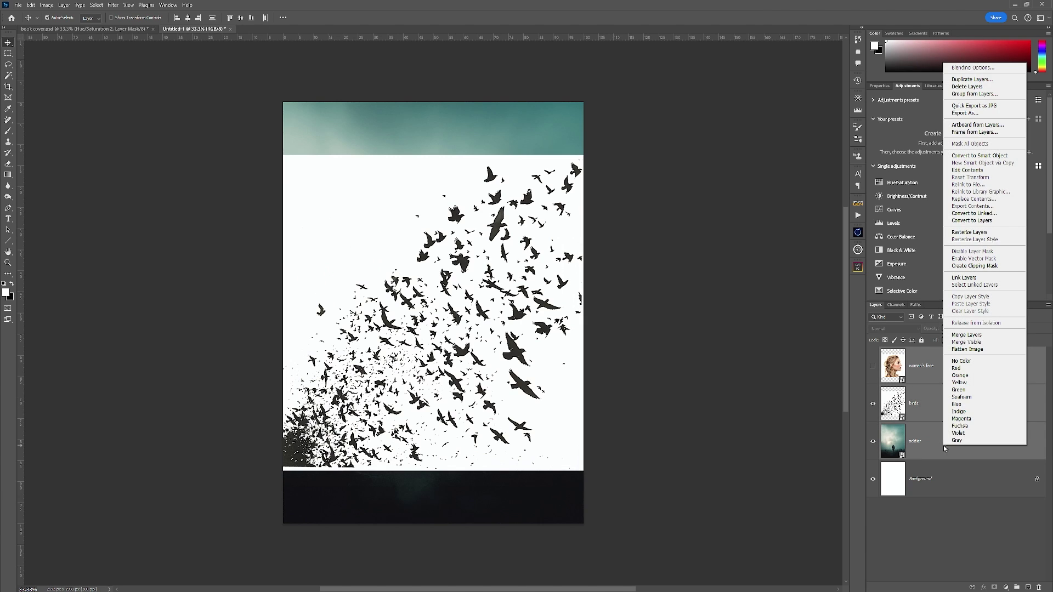
{"action": "left_click", "coordinate": [984, 233]}
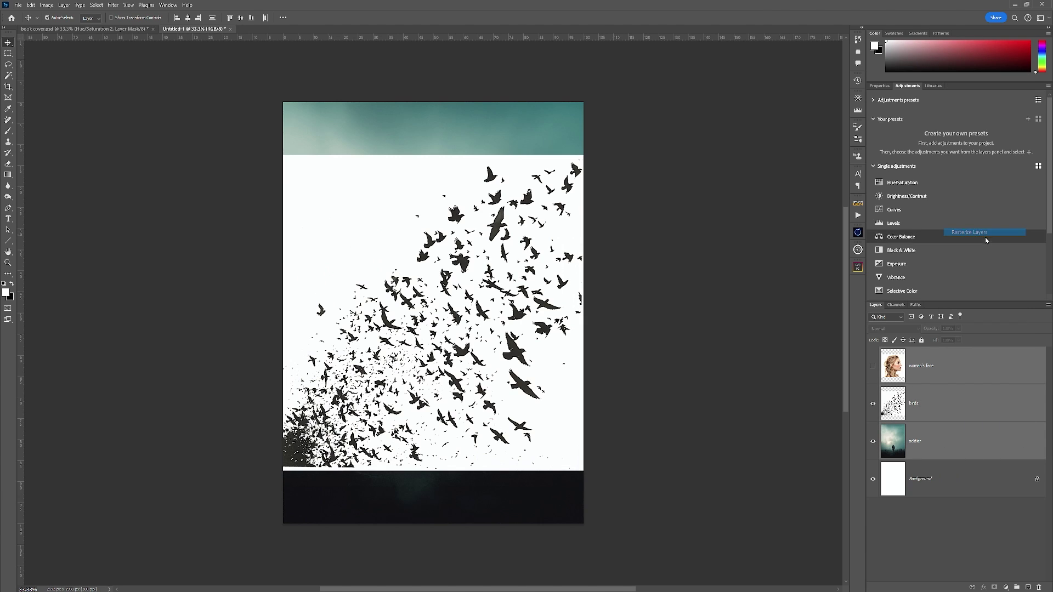
Scale the birds layer down and position the flock mid-cover over the soldier.
{"action": "left_click", "coordinate": [928, 405]}
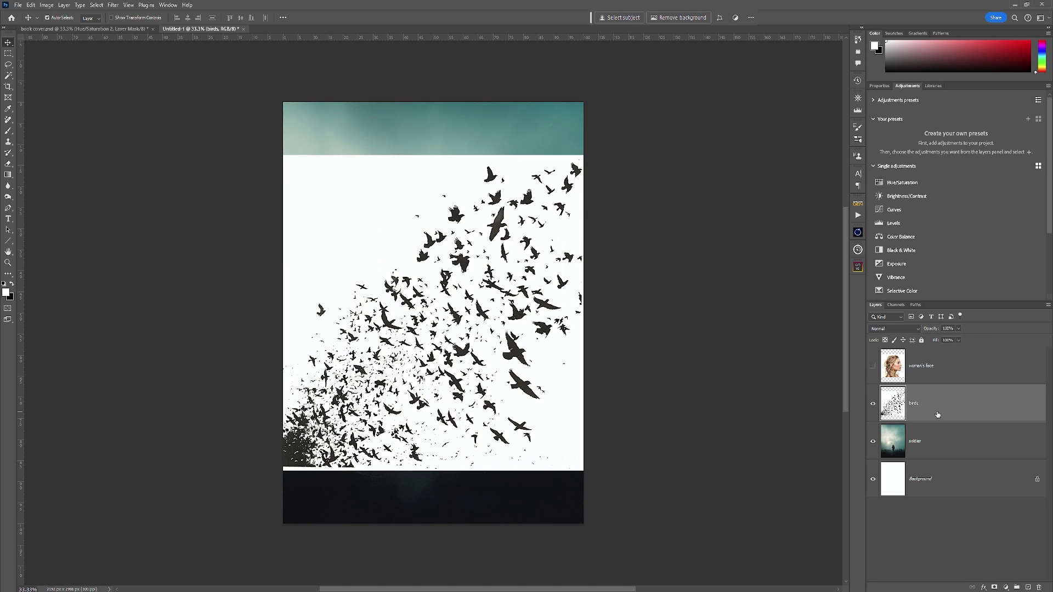
{"action": "key", "text": "ctrl+t"}
{"action": "left_click_drag", "start_coordinate": [583, 156], "coordinate": [392, 335]}
{"action": "left_click_drag", "start_coordinate": [376, 414], "coordinate": [430, 367]}
{"action": "left_click_drag", "start_coordinate": [453, 301], "coordinate": [496, 258]}
{"action": "mouse_move", "coordinate": [448, 305]}
{"action": "left_mouse_down"}
{"action": "mouse_move", "coordinate": [435, 311]}
{"action": "mouse_move", "coordinate": [439, 296]}
{"action": "left_mouse_up"}
Set the birds layer to Darken blending at 57% opacity, nudged slightly left.
{"action": "key", "text": "Return"}
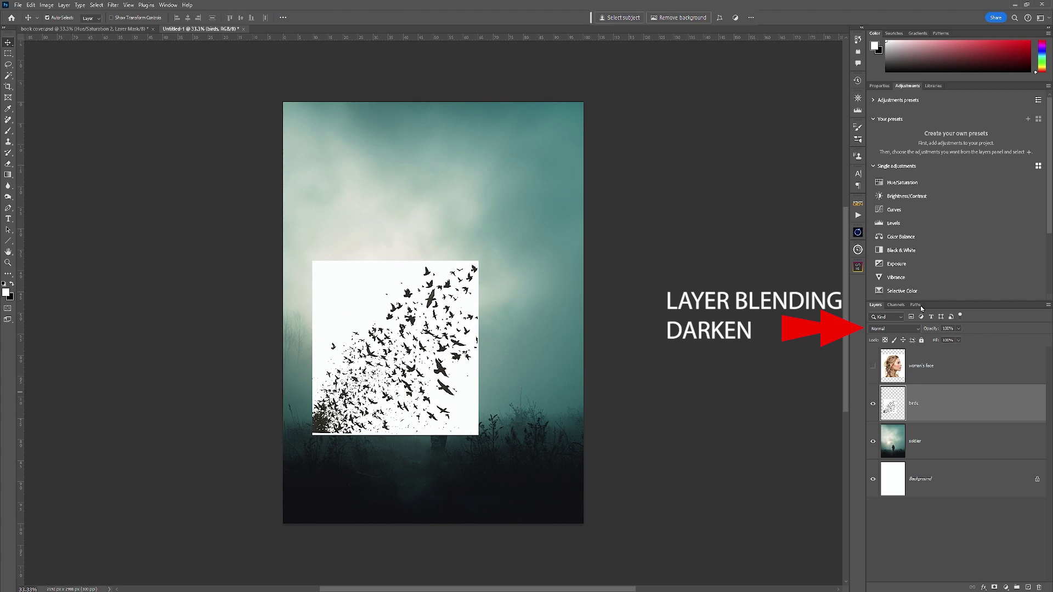
{"action": "left_click", "coordinate": [893, 328]}
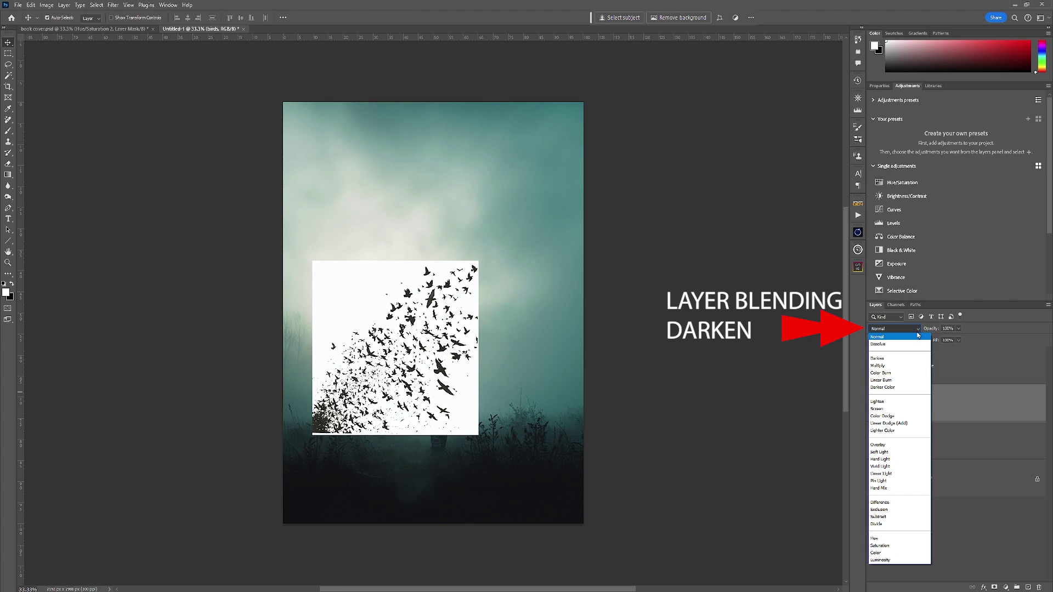
{"action": "left_click", "coordinate": [895, 360]}
{"action": "mouse_move", "coordinate": [411, 356]}
{"action": "left_mouse_down"}
{"action": "mouse_move", "coordinate": [392, 335]}
{"action": "mouse_move", "coordinate": [401, 329]}
{"action": "mouse_move", "coordinate": [405, 356]}
{"action": "left_mouse_up"}
{"action": "left_click", "coordinate": [958, 329]}
{"action": "left_click_drag", "start_coordinate": [961, 338], "coordinate": [942, 341]}
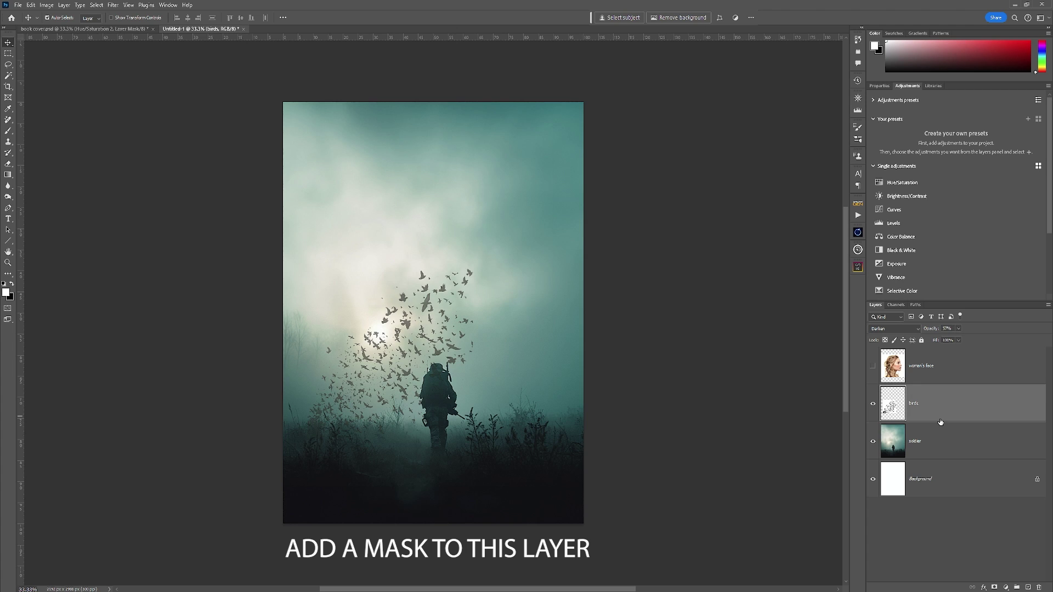
Add a mask to the birds layer and paint out birds near the bottom-left grass with a soft brush.
{"action": "left_click", "coordinate": [994, 586]}
{"action": "key", "text": "b"}
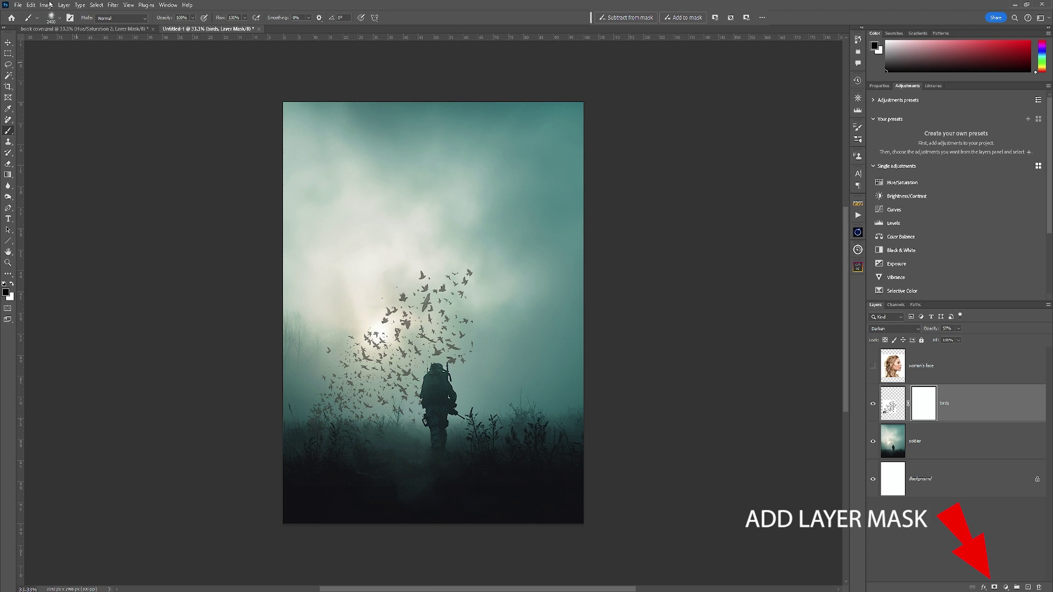
{"action": "left_click", "coordinate": [52, 17]}
{"action": "scroll", "coordinate": [116, 159], "scroll_direction": "up", "scroll_amount": 3}
{"action": "double_click", "coordinate": [77, 119]}
{"action": "key", "text": "bracketleft"}
{"action": "key", "text": "bracketleft"}
{"action": "key", "text": "bracketleft"}
{"action": "key", "text": "bracketleft"}
{"action": "key", "text": "bracketleft"}
{"action": "key", "text": "bracketleft"}
{"action": "key", "text": "bracketleft"}
{"action": "key", "text": "bracketleft"}
{"action": "key", "text": "bracketleft"}
{"action": "key", "text": "bracketleft"}
{"action": "key", "text": "bracketleft"}
{"action": "key", "text": "bracketleft"}
{"action": "key", "text": "bracketleft"}
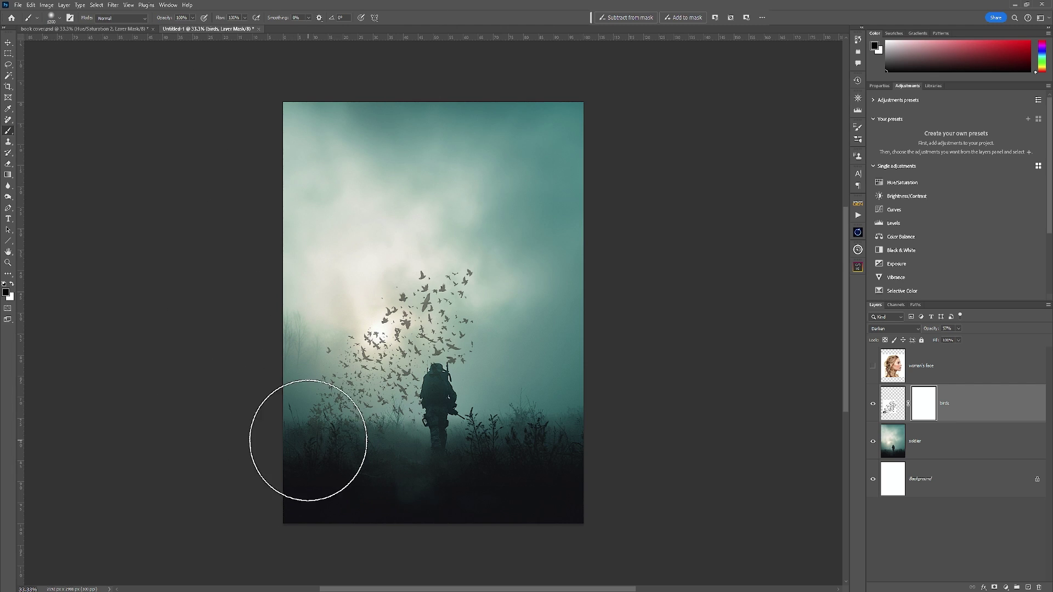
{"action": "mouse_move", "coordinate": [336, 451]}
{"action": "left_mouse_down"}
{"action": "mouse_move", "coordinate": [375, 475]}
{"action": "mouse_move", "coordinate": [446, 470]}
{"action": "left_mouse_up"}
{"action": "key", "text": "p"}
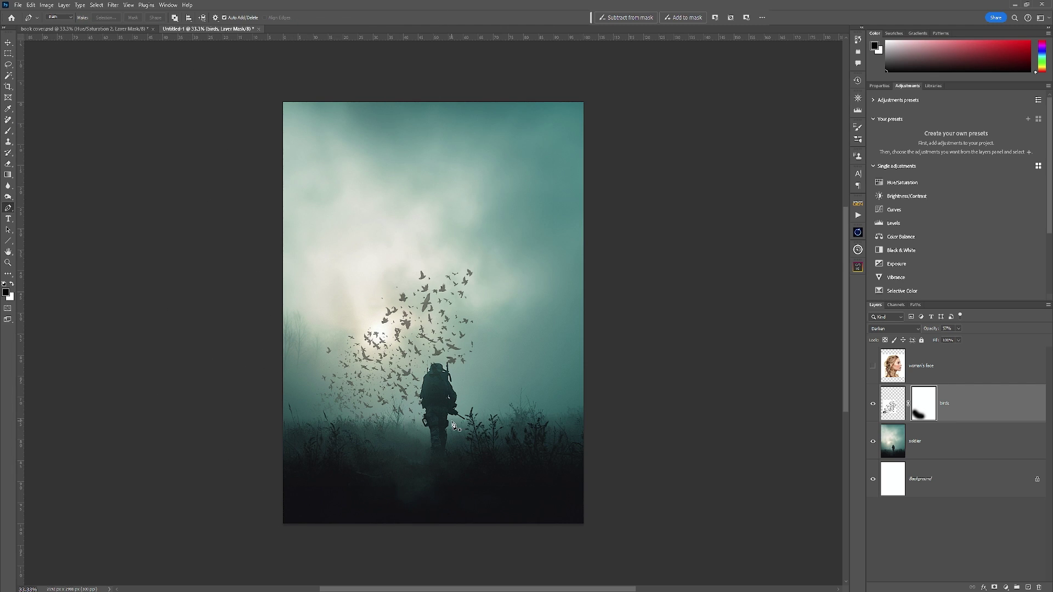
{"action": "key", "text": "b"}
{"action": "key", "text": "bracketleft"}
{"action": "key", "text": "bracketleft"}
{"action": "key", "text": "bracketleft"}
{"action": "key", "text": "bracketleft"}
{"action": "key", "text": "bracketleft"}
{"action": "key", "text": "bracketleft"}
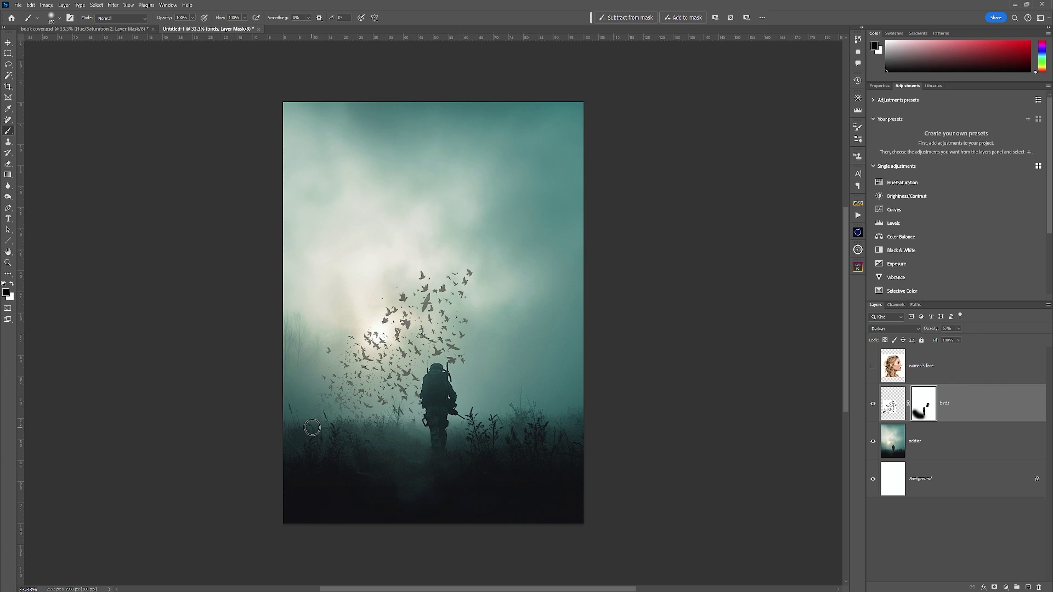
{"action": "left_click", "coordinate": [892, 403]}
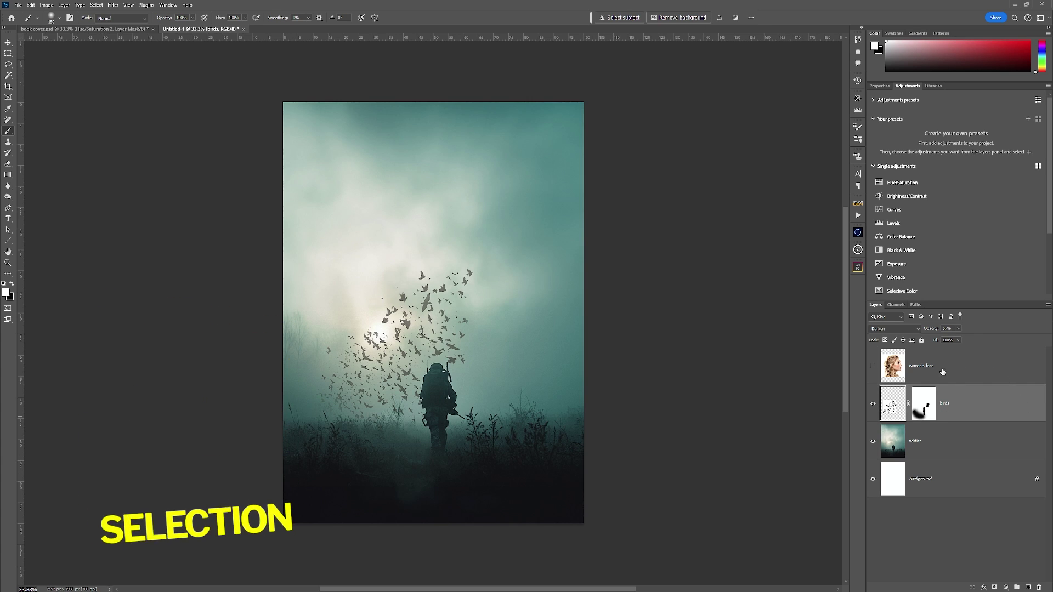
Show the woman's face layer and mask it via Select Subject to hide the white backdrop.
{"action": "left_click", "coordinate": [872, 365]}
{"action": "left_click", "coordinate": [911, 377]}
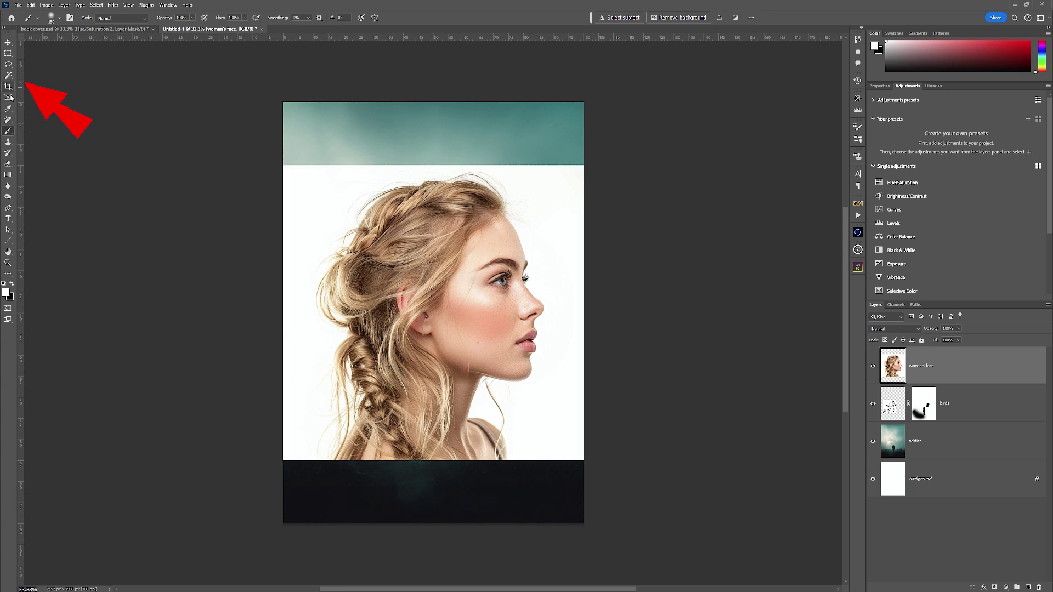
{"action": "left_click", "coordinate": [9, 76]}
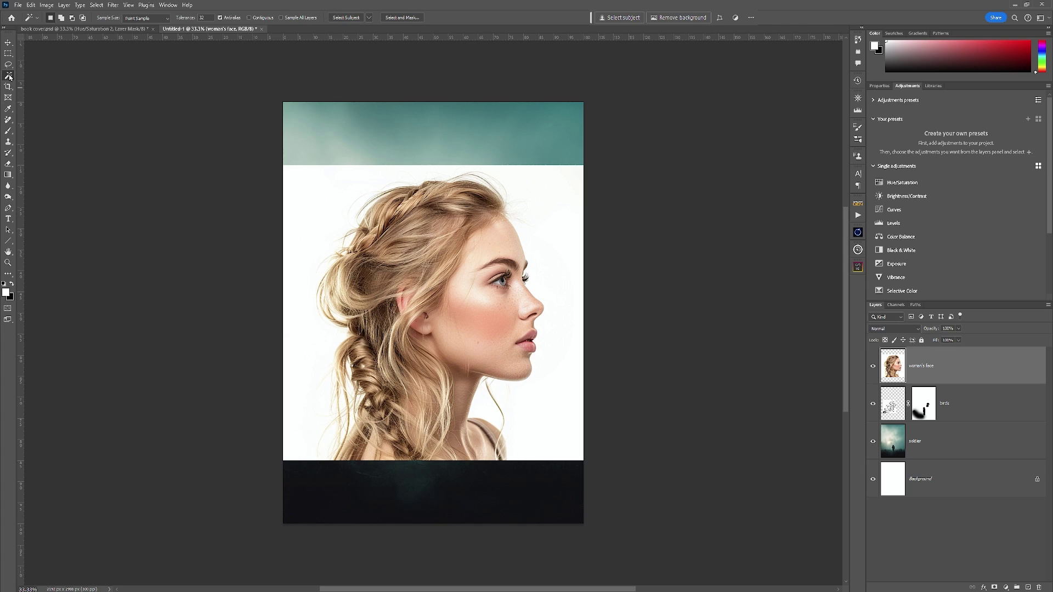
{"action": "left_click", "coordinate": [50, 75]}
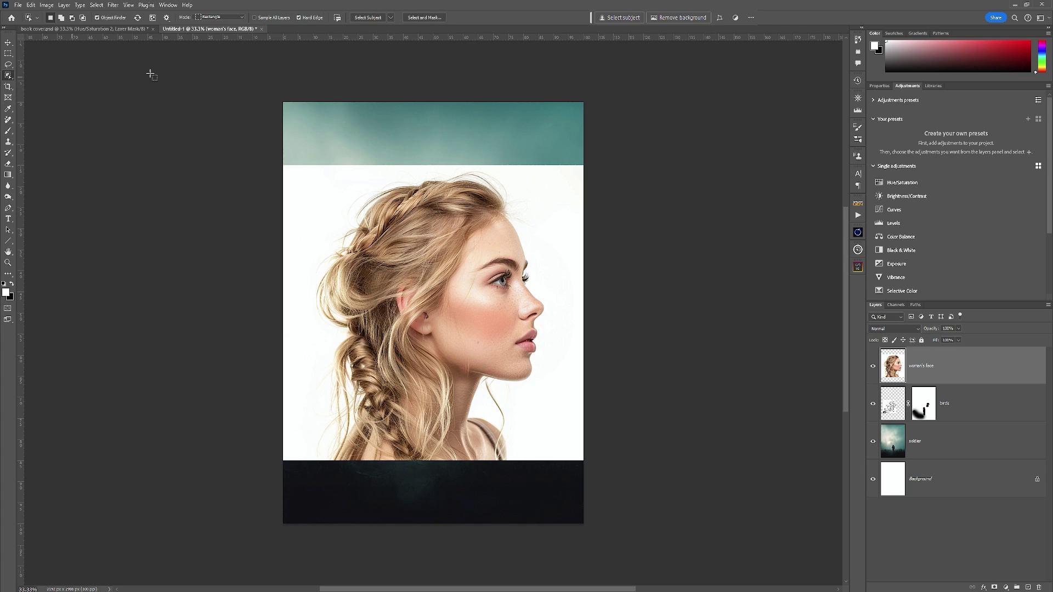
{"action": "left_click", "coordinate": [374, 20]}
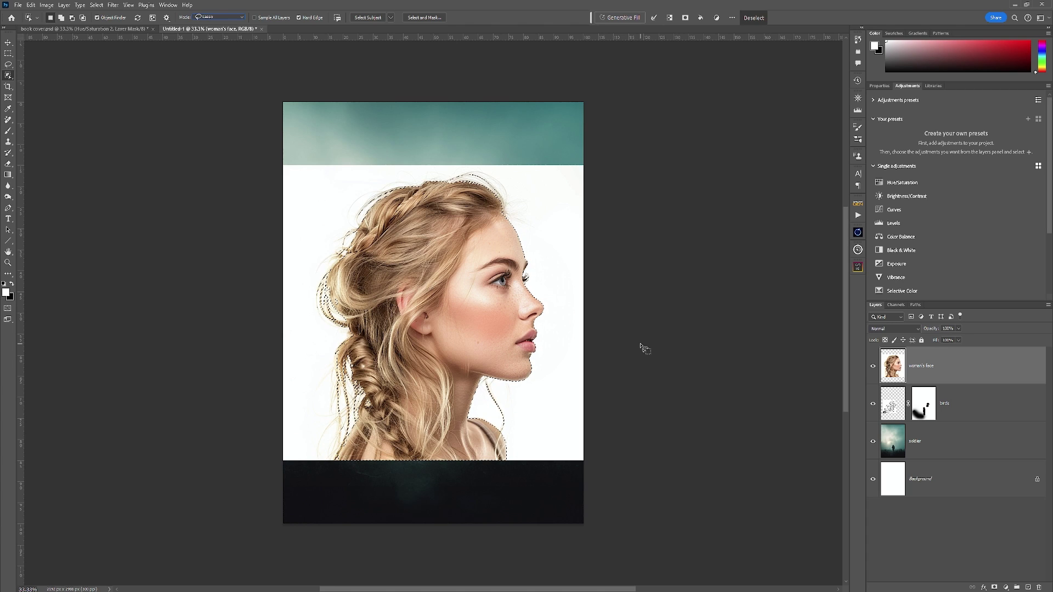
{"action": "left_click", "coordinate": [994, 587]}
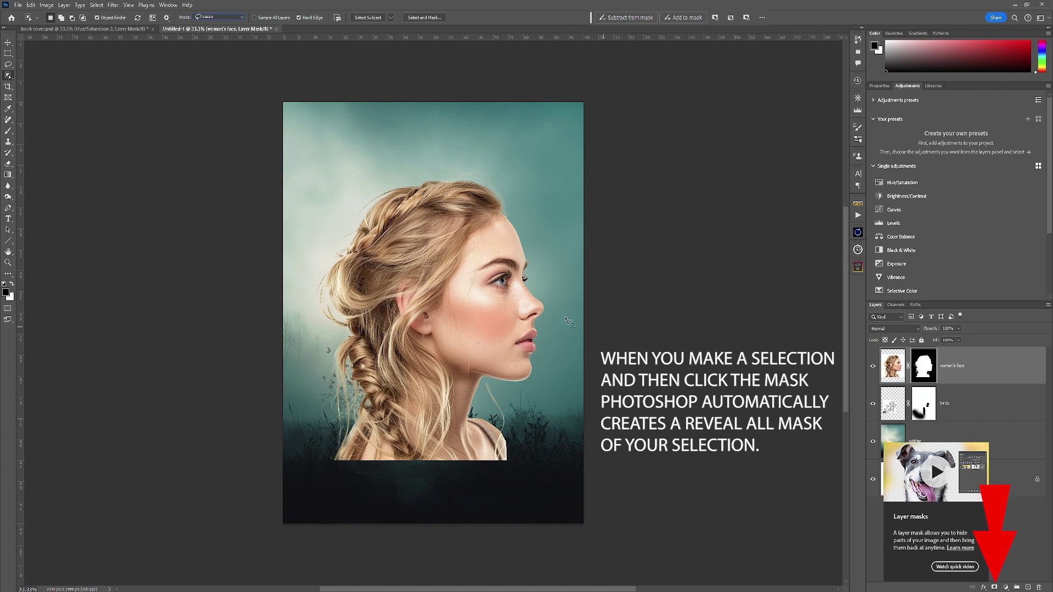
{"action": "left_click", "coordinate": [6, 45]}
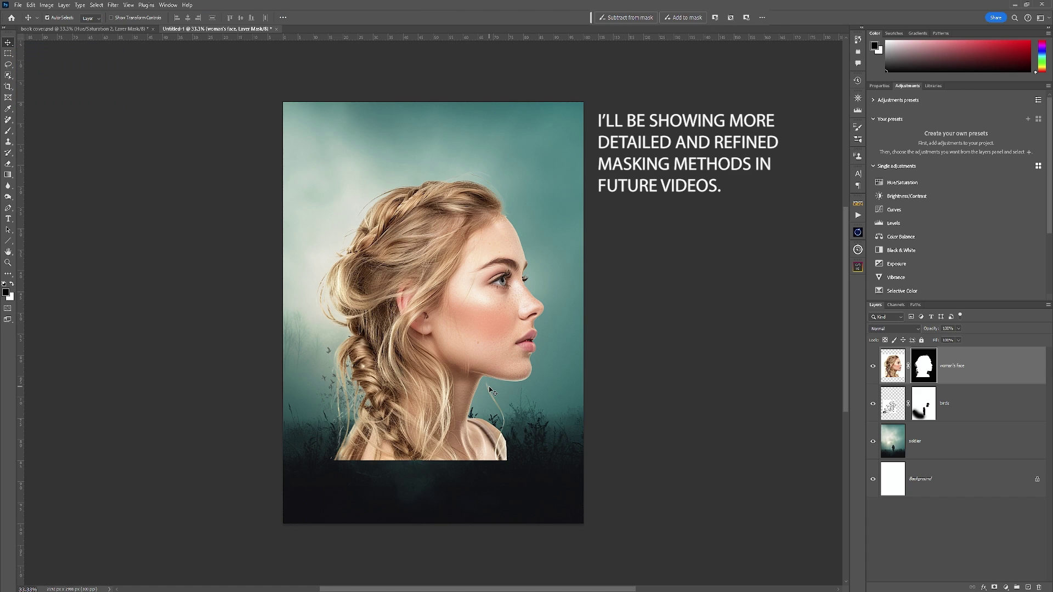
Zoom in on the profile and apply a Minimum filter to the face mask's edge.
{"action": "key", "text": "z"}
{"action": "left_click_drag", "start_coordinate": [487, 388], "coordinate": [733, 312]}
{"action": "left_click_drag", "start_coordinate": [726, 176], "coordinate": [640, 442]}
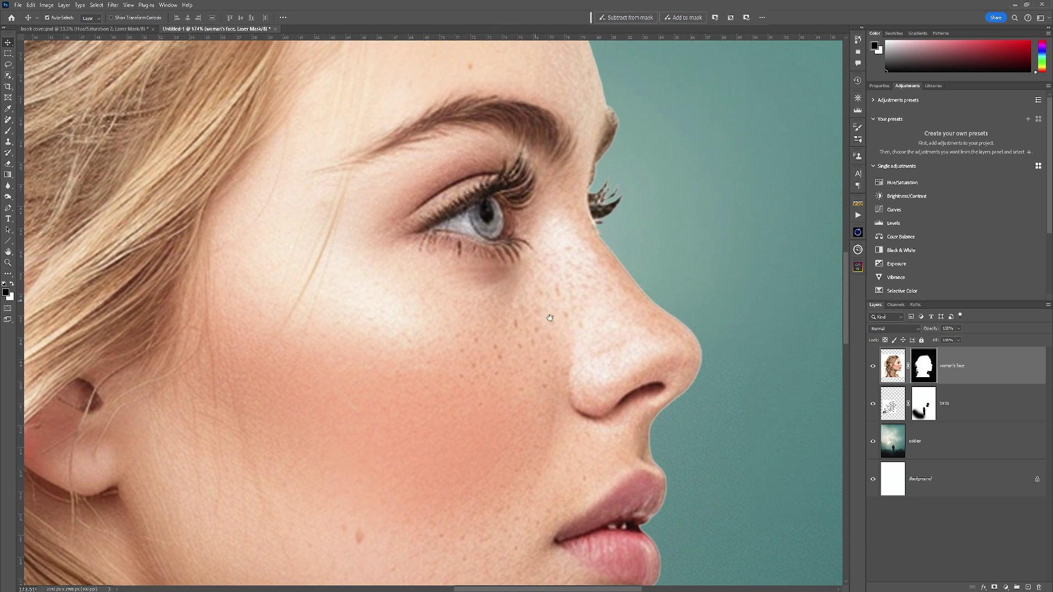
{"action": "mouse_move", "coordinate": [550, 317]}
{"action": "left_mouse_down"}
{"action": "mouse_move", "coordinate": [581, 164]}
{"action": "mouse_move", "coordinate": [583, 289]}
{"action": "mouse_move", "coordinate": [446, 329]}
{"action": "mouse_move", "coordinate": [616, 271]}
{"action": "mouse_move", "coordinate": [554, 305]}
{"action": "mouse_move", "coordinate": [548, 324]}
{"action": "left_mouse_up"}
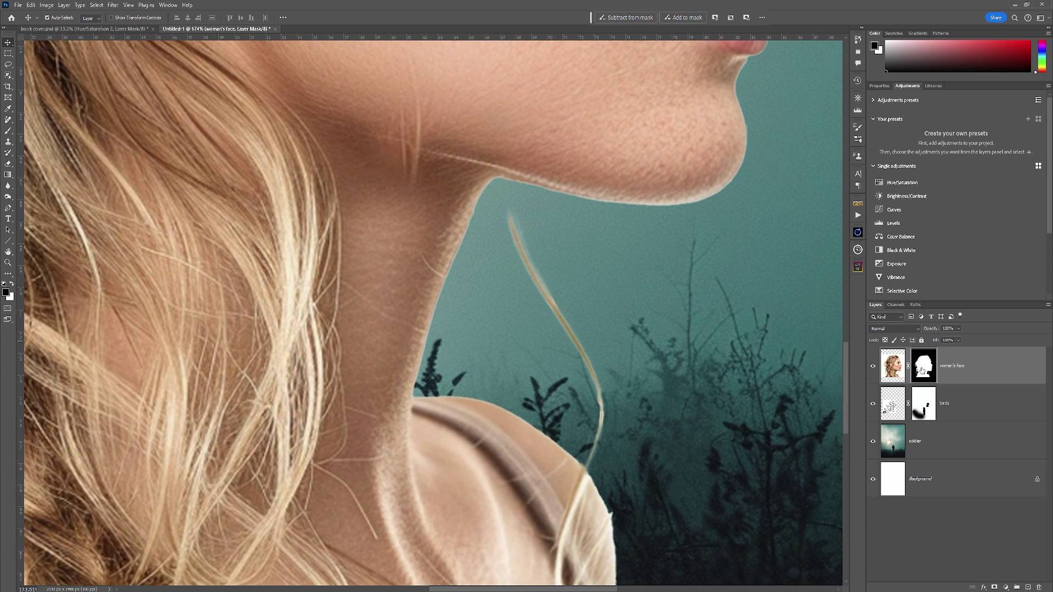
{"action": "left_click", "coordinate": [925, 372], "text": "ctrl"}
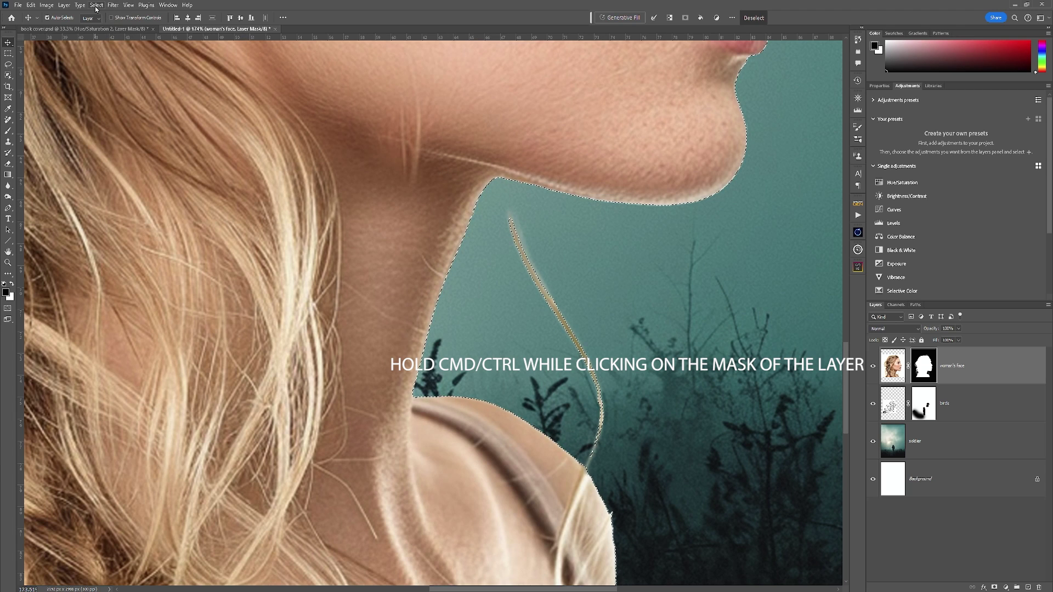
{"action": "left_click", "coordinate": [113, 5]}
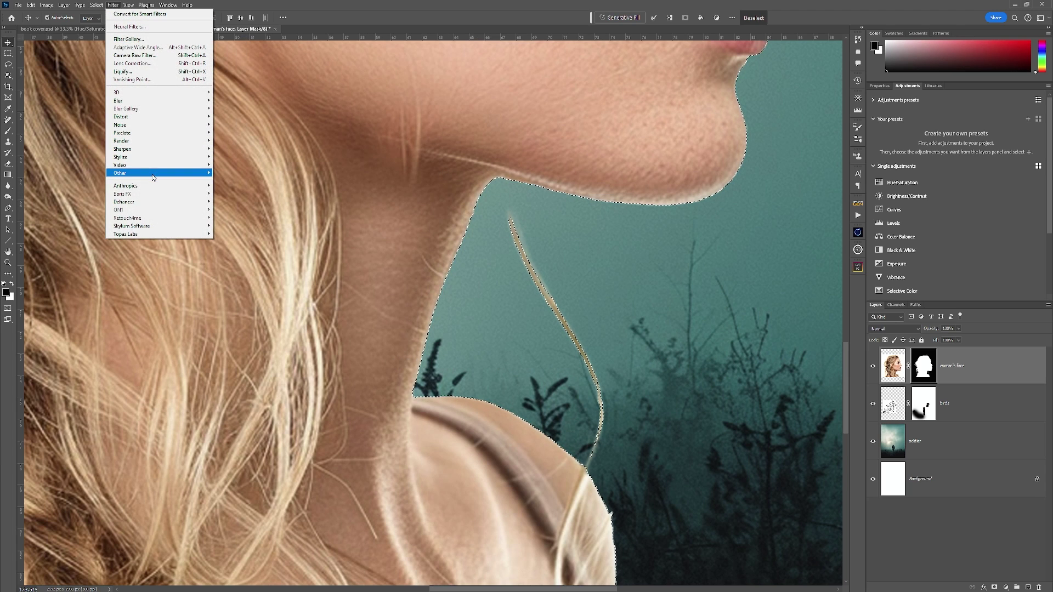
{"action": "mouse_move", "coordinate": [181, 172]}
{"action": "left_click", "coordinate": [230, 205]}
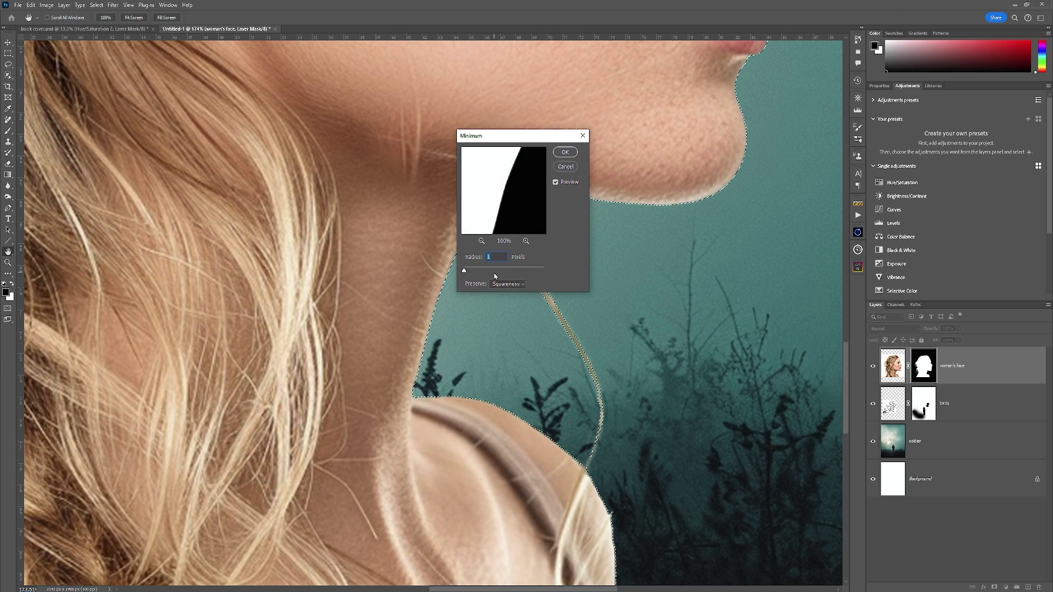
{"action": "left_click", "coordinate": [565, 152]}
{"action": "key", "text": "ctrl+d"}
Reapply the Minimum filter to the face mask with a 1-pixel radius.
{"action": "left_click_drag", "start_coordinate": [578, 211], "coordinate": [475, 424]}
{"action": "left_click_drag", "start_coordinate": [754, 320], "coordinate": [731, 369]}
{"action": "left_click", "coordinate": [923, 372], "text": "ctrl"}
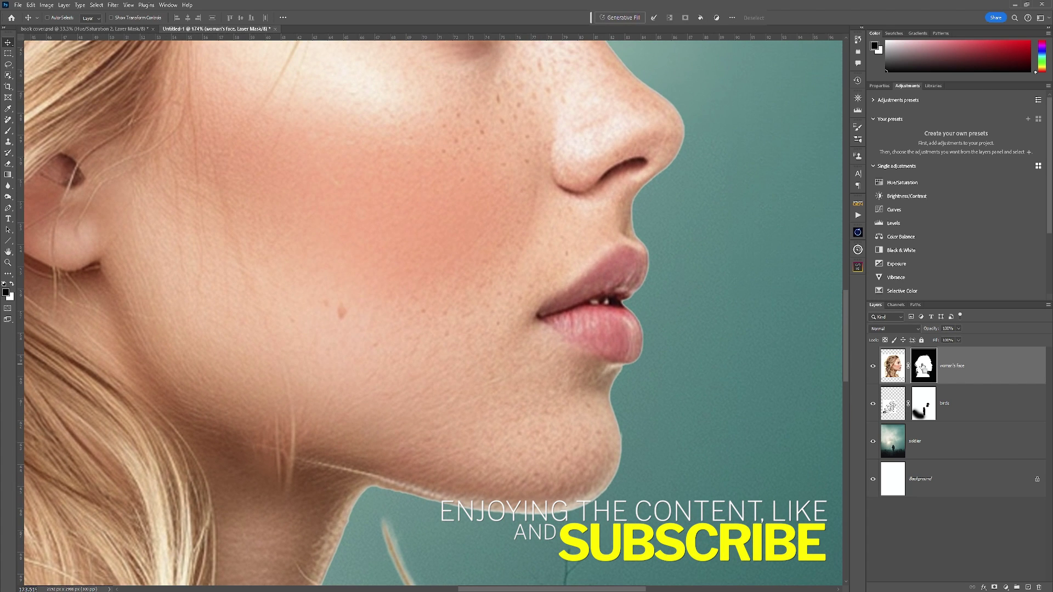
{"action": "left_click", "coordinate": [120, 5]}
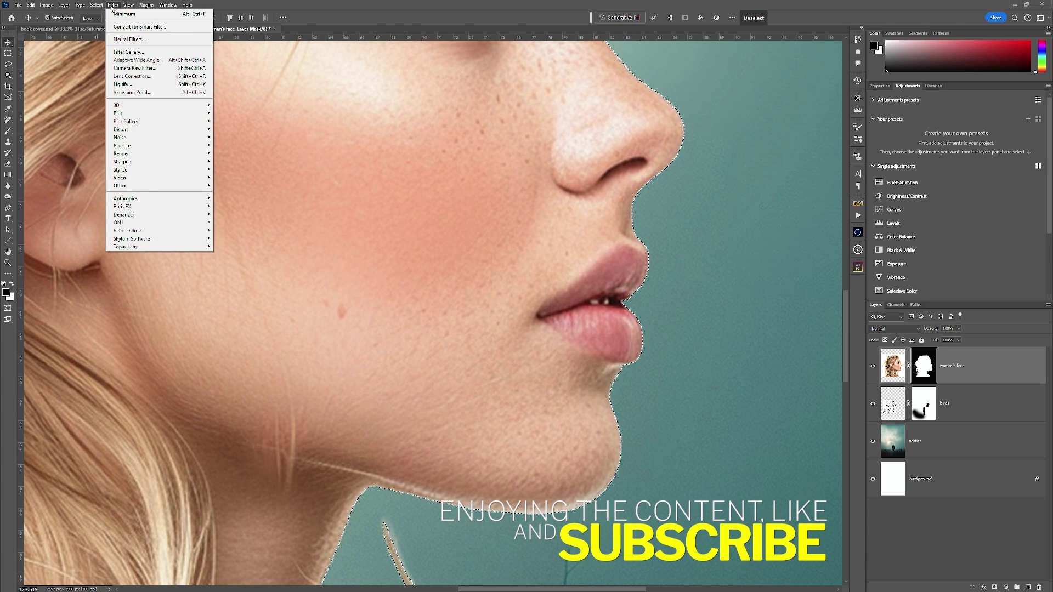
{"action": "mouse_move", "coordinate": [208, 188]}
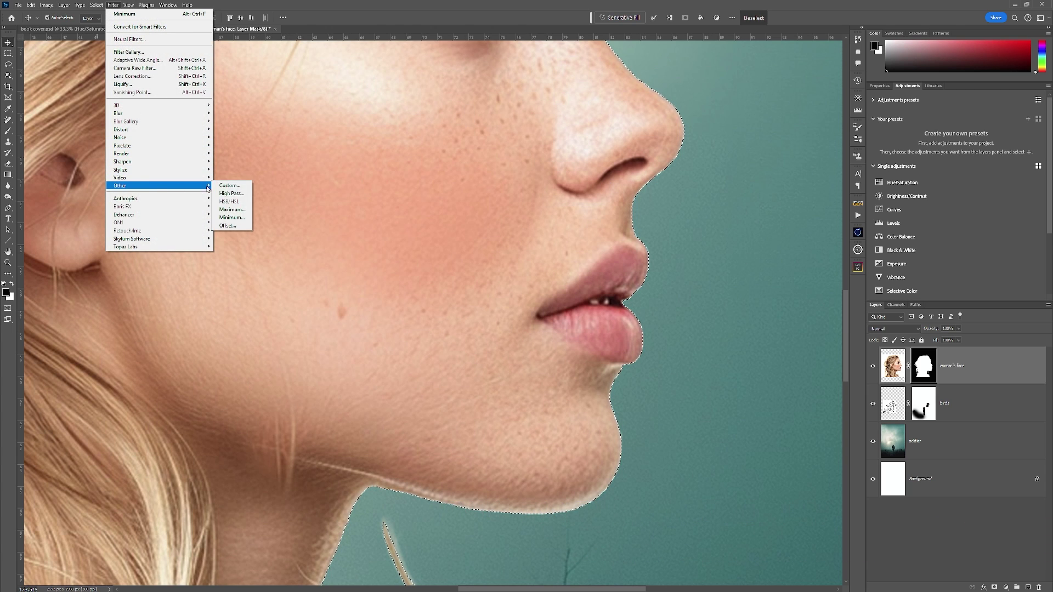
{"action": "left_click", "coordinate": [232, 217]}
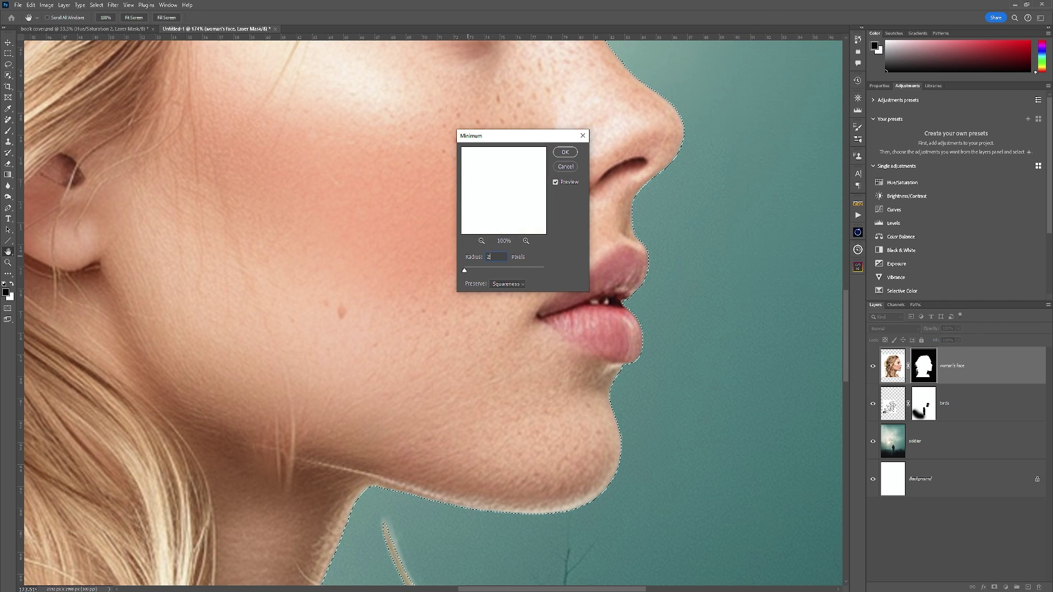
{"action": "key", "text": "Down"}
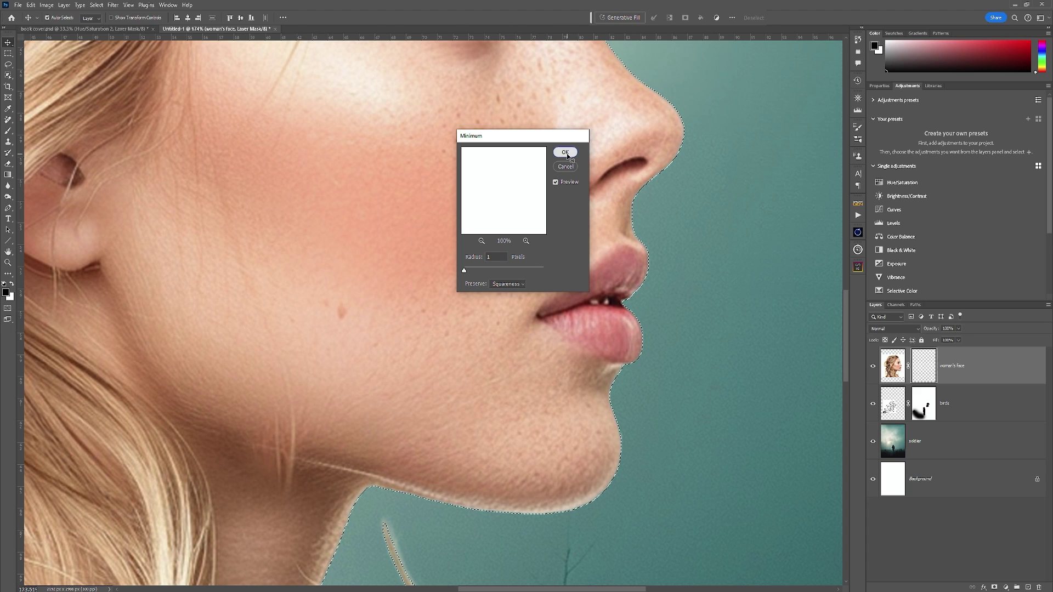
{"action": "left_click", "coordinate": [564, 152]}
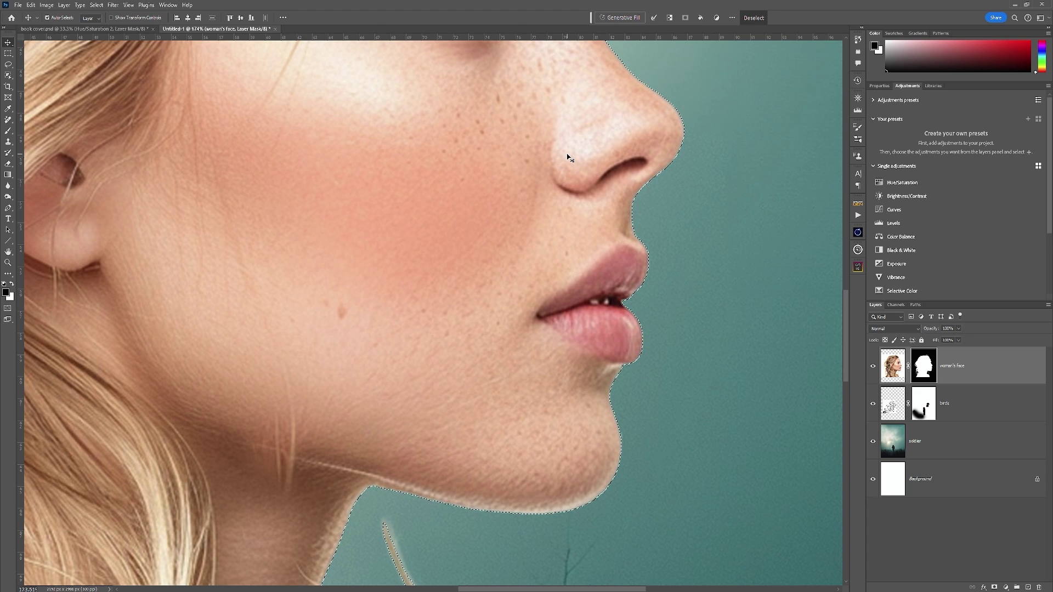
{"action": "left_click", "coordinate": [97, 6]}
Contract the selection and bring the chin and neck into view.
{"action": "mouse_move", "coordinate": [131, 137]}
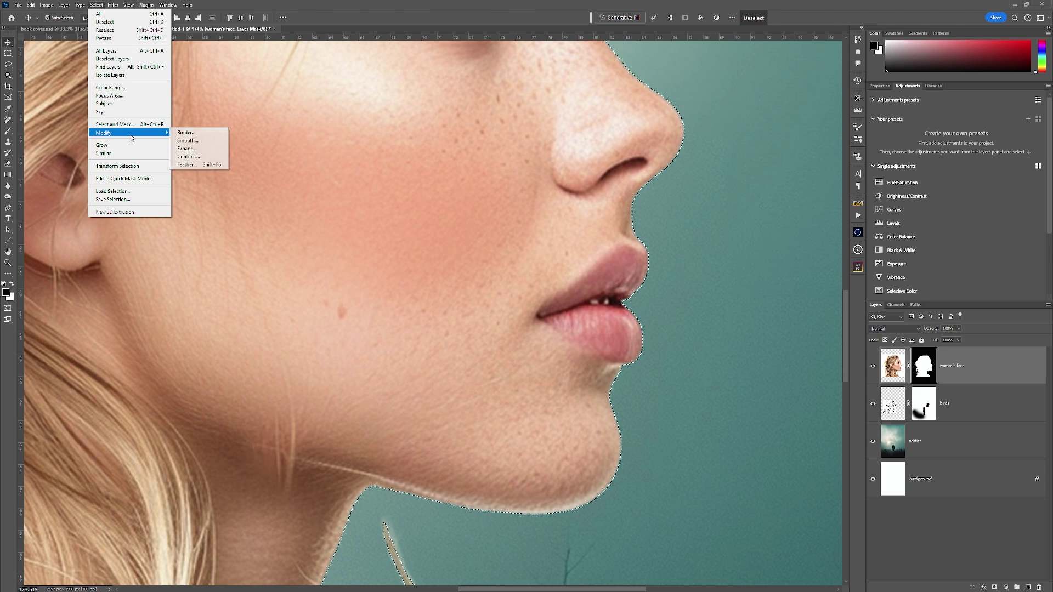
{"action": "left_click", "coordinate": [188, 156]}
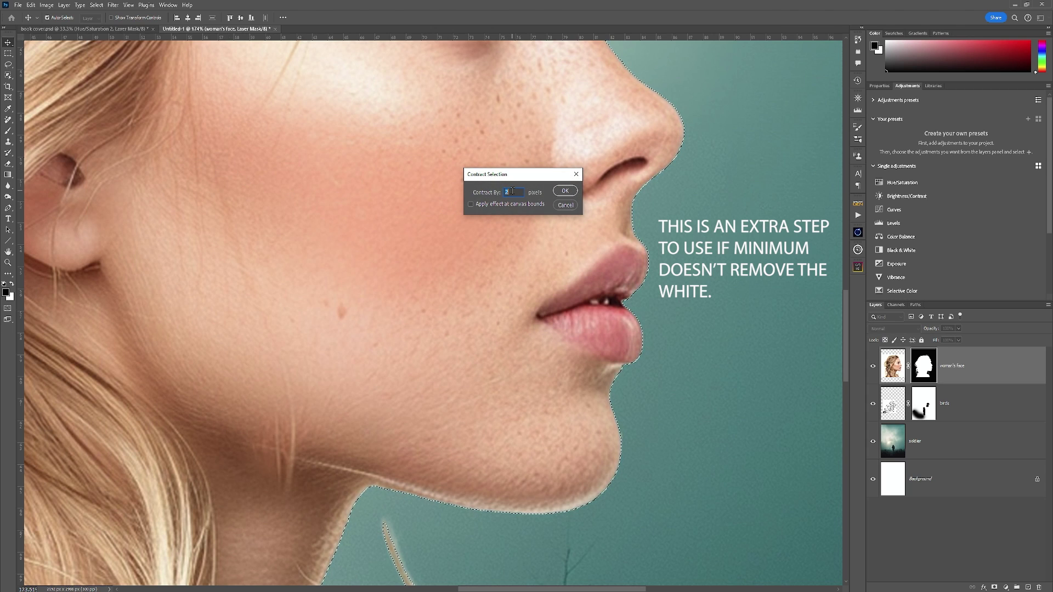
{"action": "left_click", "coordinate": [568, 192]}
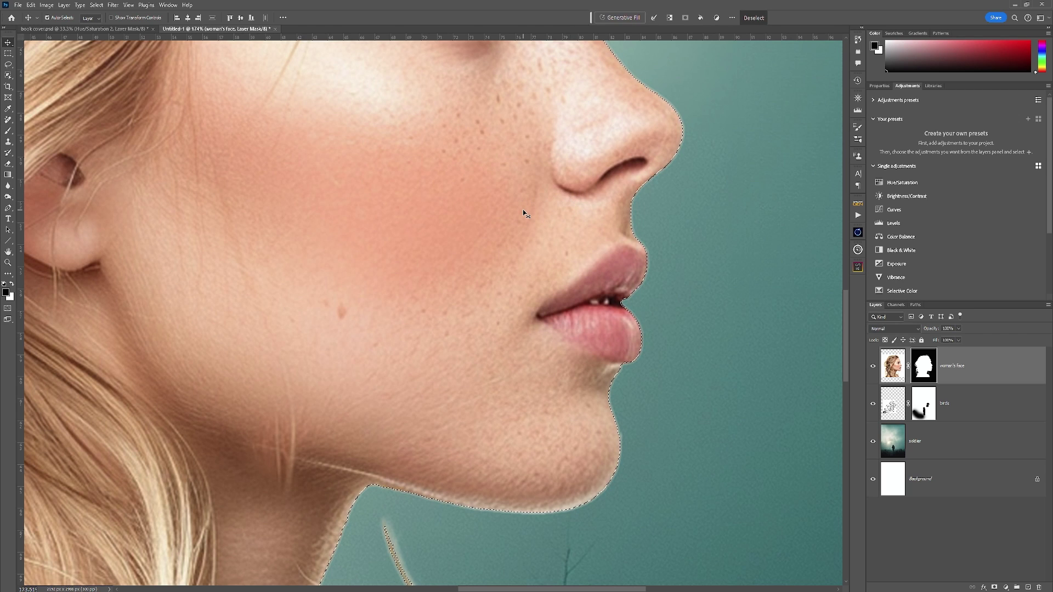
{"action": "scroll", "coordinate": [563, 226], "scroll_direction": "up", "scroll_amount": 2}
{"action": "scroll", "coordinate": [562, 223], "scroll_direction": "up", "scroll_amount": 3}
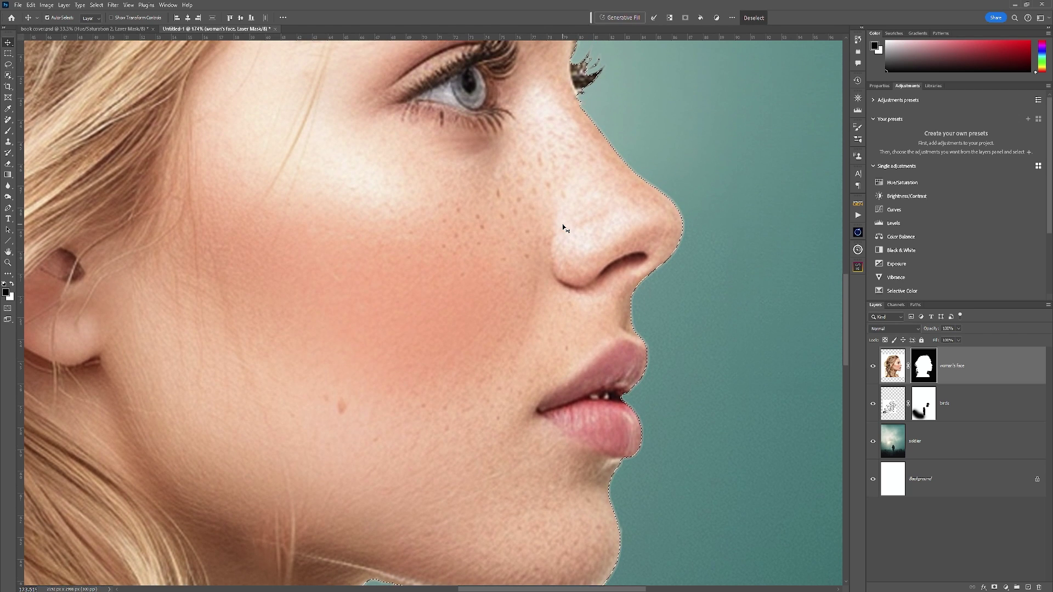
{"action": "left_click_drag", "start_coordinate": [592, 458], "coordinate": [721, 184]}
{"action": "scroll", "coordinate": [594, 265], "scroll_direction": "down", "scroll_amount": 5}
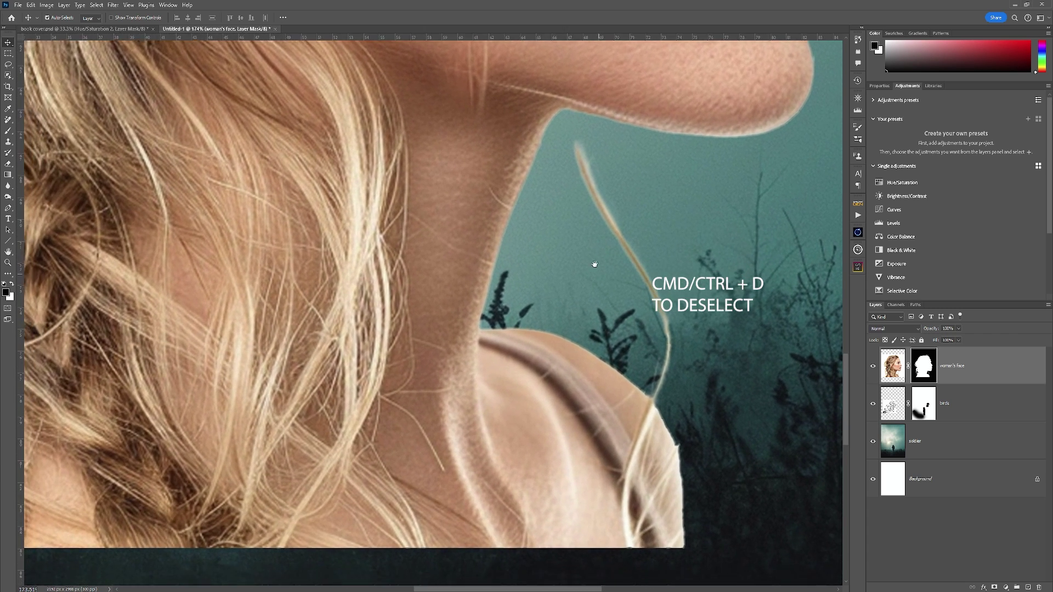
{"action": "scroll", "coordinate": [547, 299], "scroll_direction": "up", "scroll_amount": 5}
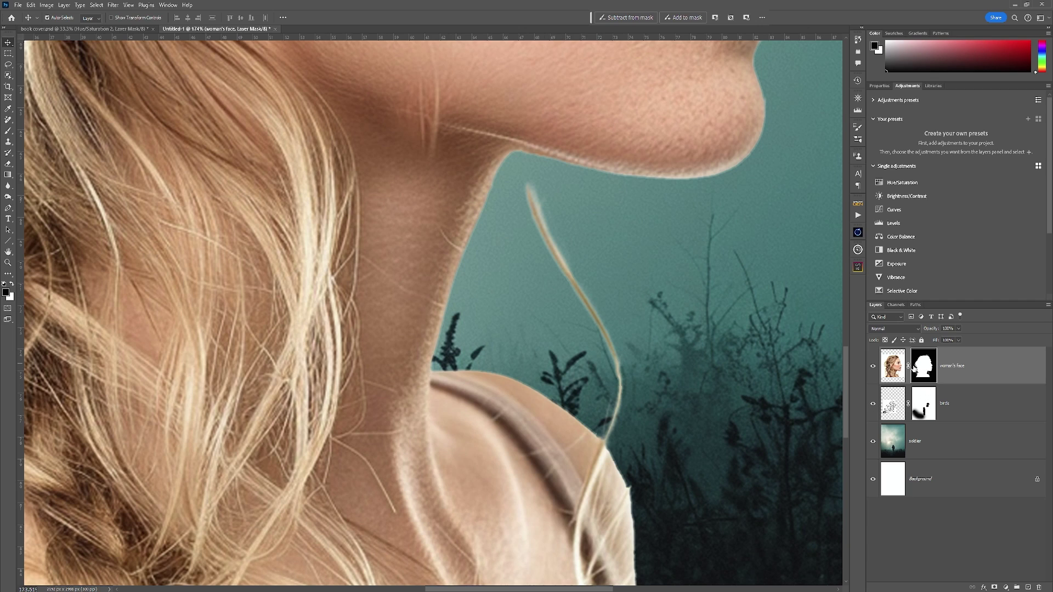
Paint the stray hair strand beside the neck out of the mask with a 35 px black brush.
{"action": "key", "text": "b"}
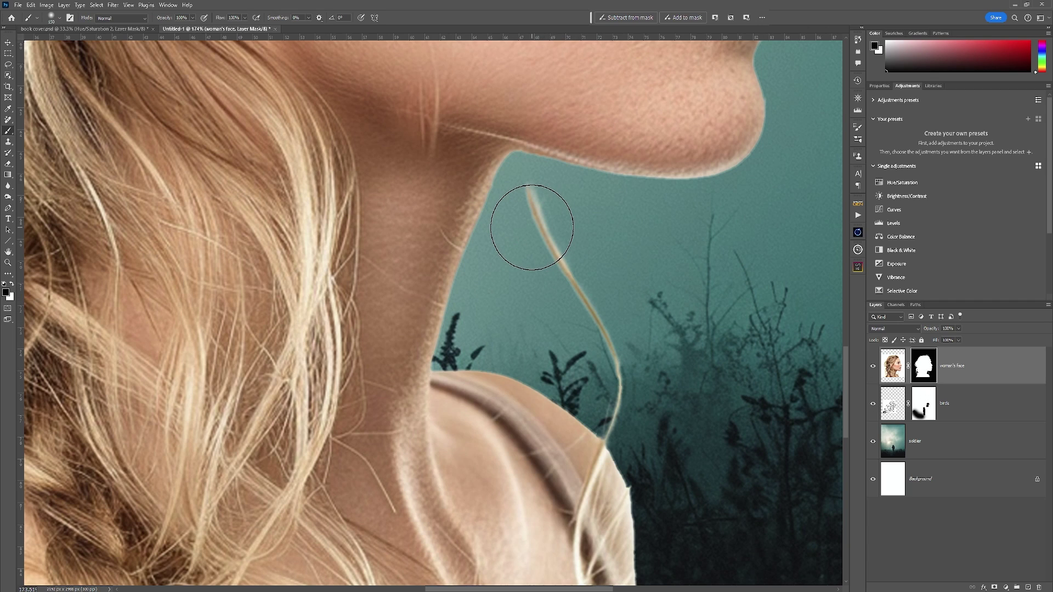
{"action": "key", "text": "["}
{"action": "key", "text": "["}
{"action": "key", "text": "["}
{"action": "key", "text": "["}
{"action": "key", "text": "["}
{"action": "key", "text": "["}
{"action": "key", "text": "["}
{"action": "key", "text": "["}
{"action": "key", "text": "["}
{"action": "key", "text": "["}
{"action": "mouse_move", "coordinate": [521, 183]}
{"action": "left_mouse_down"}
{"action": "mouse_move", "coordinate": [632, 401]}
{"action": "mouse_move", "coordinate": [623, 366]}
{"action": "mouse_move", "coordinate": [626, 423]}
{"action": "mouse_move", "coordinate": [620, 394]}
{"action": "mouse_move", "coordinate": [620, 422]}
{"action": "mouse_move", "coordinate": [607, 396]}
{"action": "mouse_move", "coordinate": [618, 444]}
{"action": "left_mouse_up"}
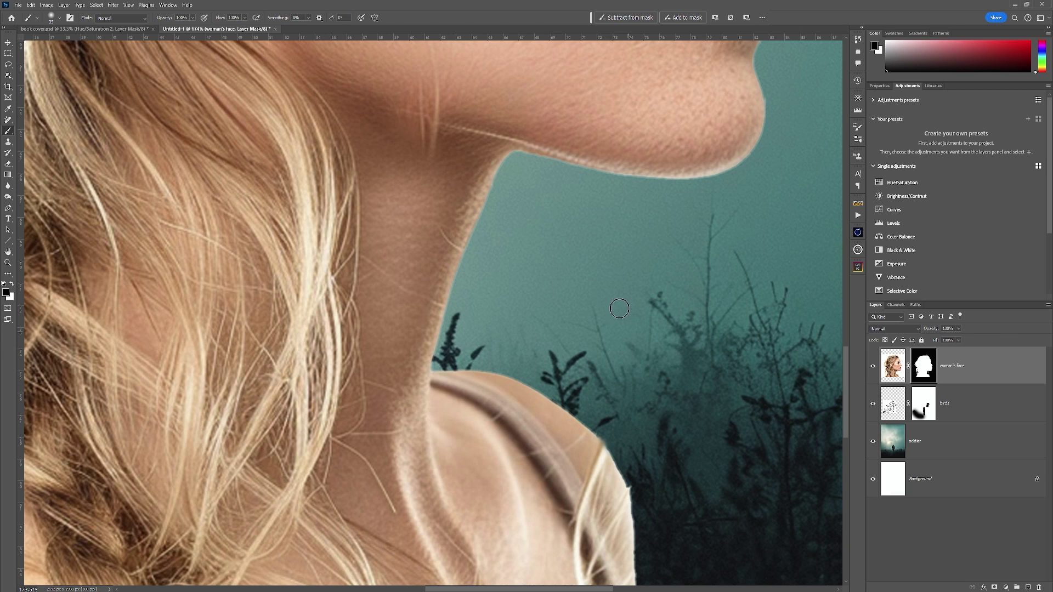
{"action": "mouse_move", "coordinate": [665, 241]}
{"action": "left_mouse_down"}
{"action": "mouse_move", "coordinate": [394, 433]}
{"action": "mouse_move", "coordinate": [665, 423]}
{"action": "mouse_move", "coordinate": [736, 507]}
{"action": "mouse_move", "coordinate": [607, 355]}
{"action": "mouse_move", "coordinate": [692, 427]}
{"action": "left_mouse_up"}
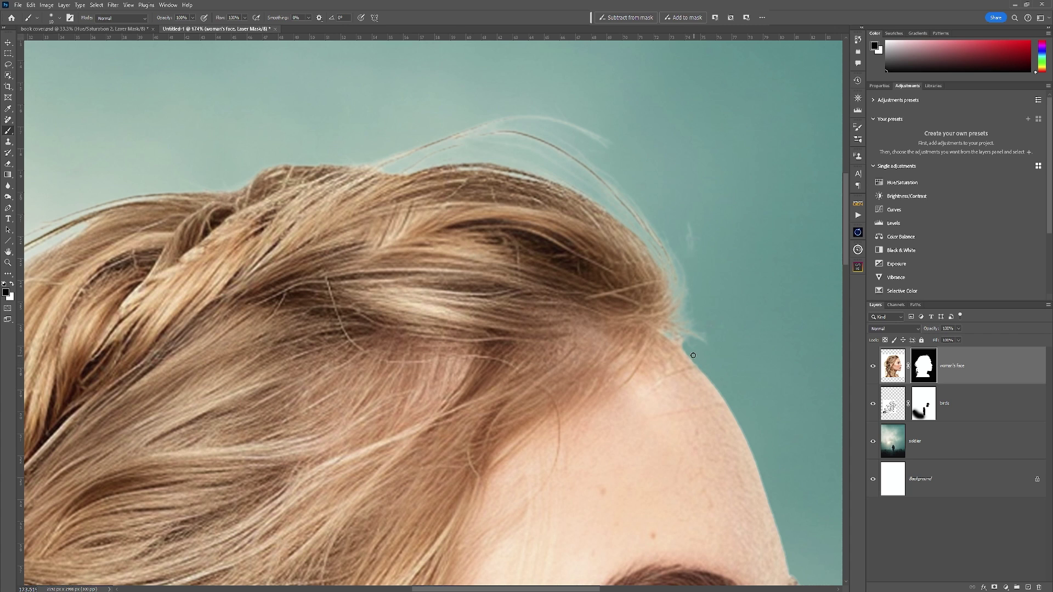
{"action": "left_click_drag", "start_coordinate": [443, 358], "coordinate": [621, 293]}
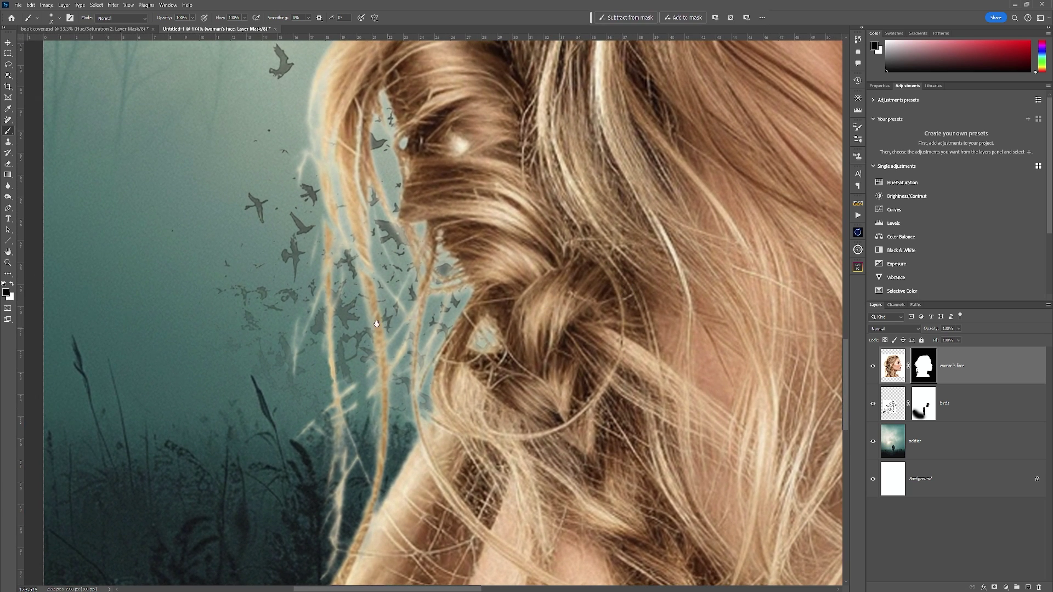
Fit the cover in view and lower the face layer's opacity to about 67%.
{"action": "key", "text": "ctrl+0"}
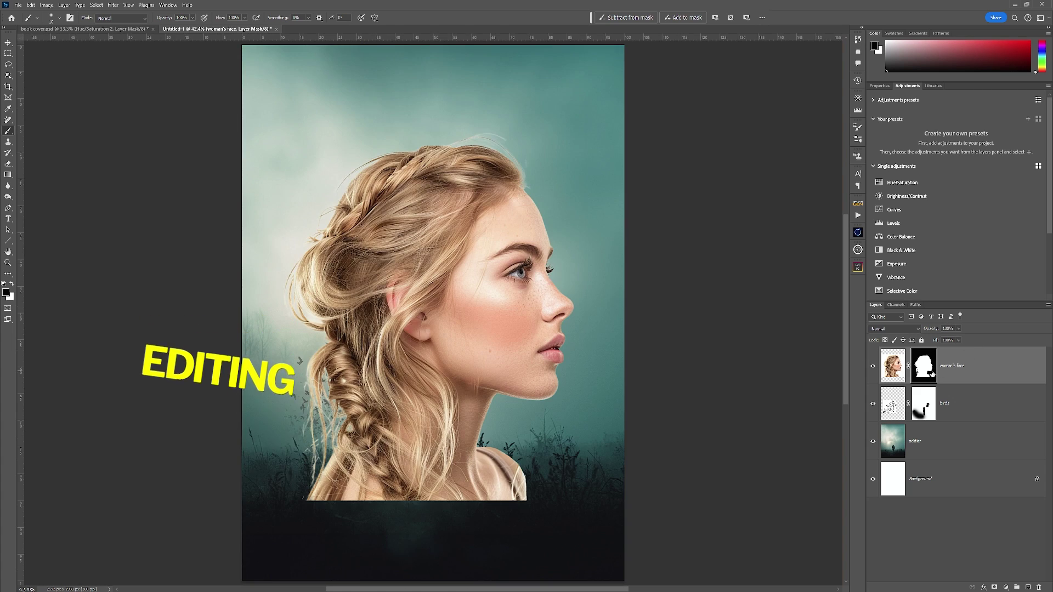
{"action": "left_click", "coordinate": [892, 365]}
{"action": "key", "text": "x"}
{"action": "left_click", "coordinate": [958, 329]}
{"action": "left_click_drag", "start_coordinate": [958, 338], "coordinate": [945, 340]}
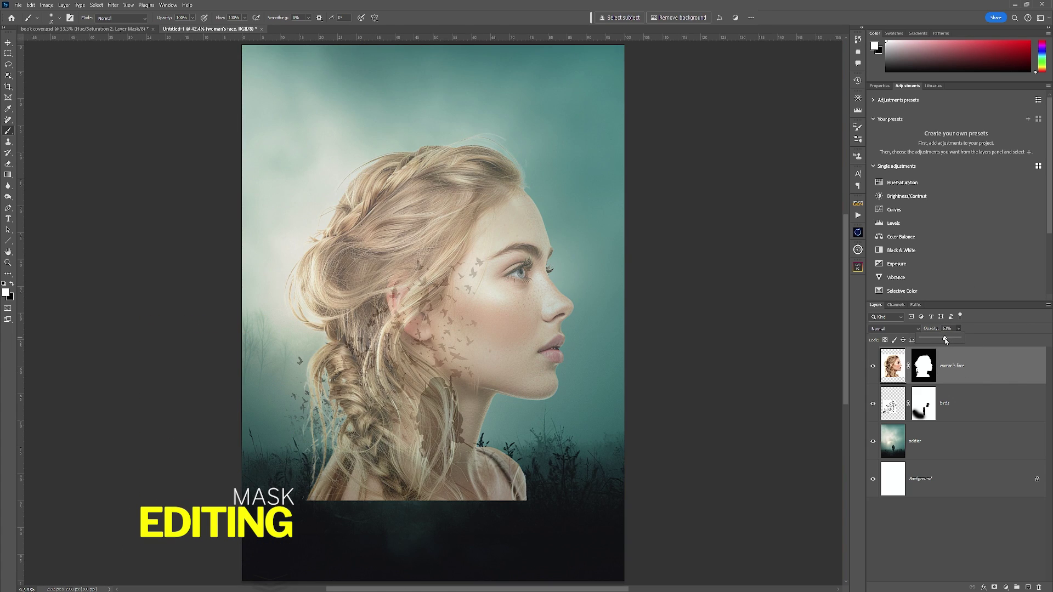
Resize the face layer and raise it toward the top, then target its mask.
{"action": "key", "text": "ctrl+t"}
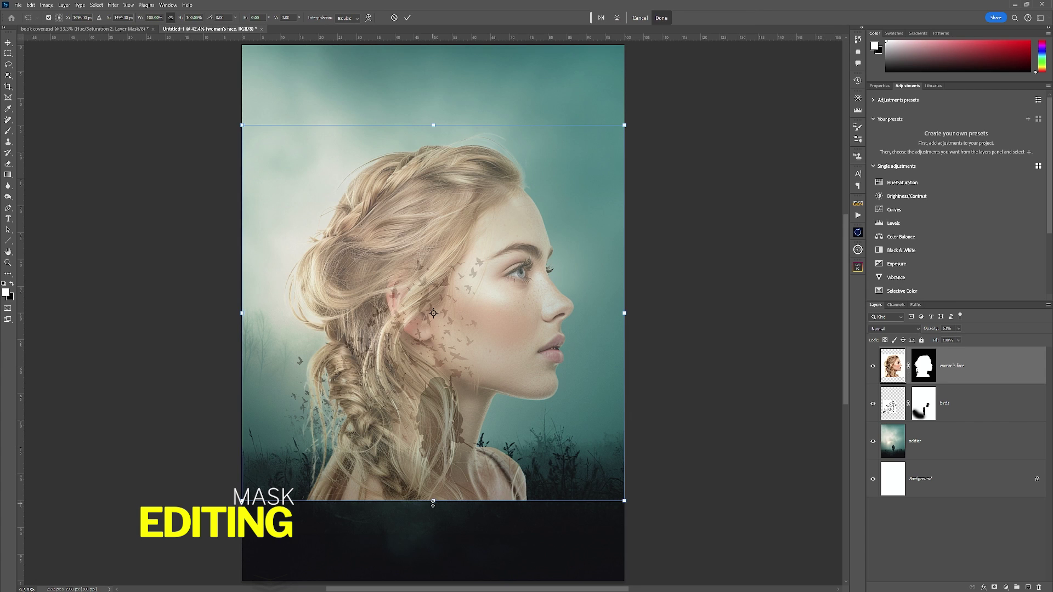
{"action": "left_click_drag", "start_coordinate": [432, 503], "coordinate": [433, 429]}
{"action": "left_click_drag", "start_coordinate": [458, 377], "coordinate": [467, 307]}
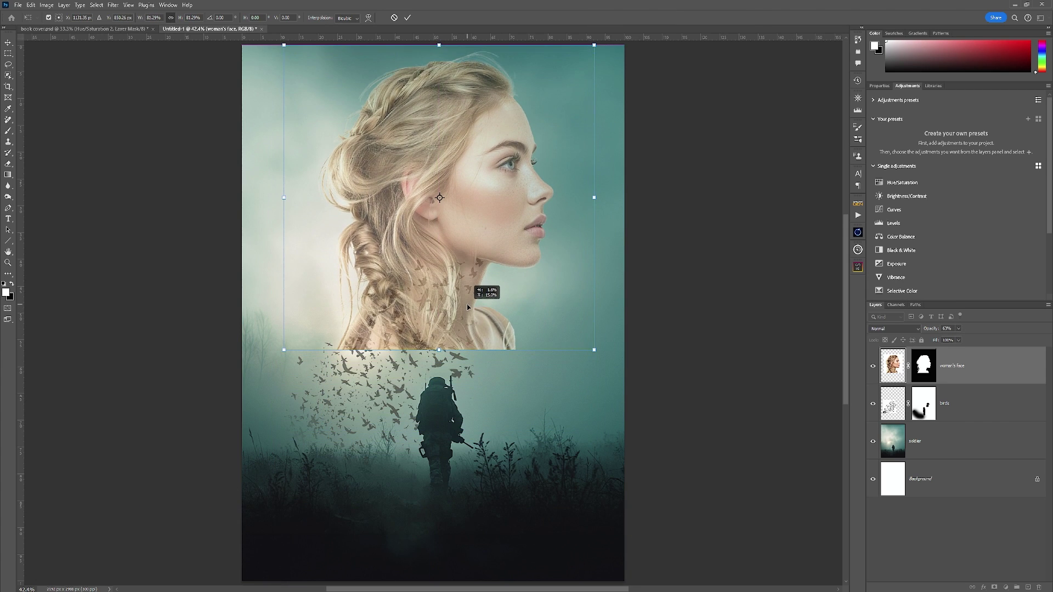
{"action": "left_click_drag", "start_coordinate": [428, 350], "coordinate": [427, 416]}
{"action": "left_click_drag", "start_coordinate": [439, 360], "coordinate": [440, 365]}
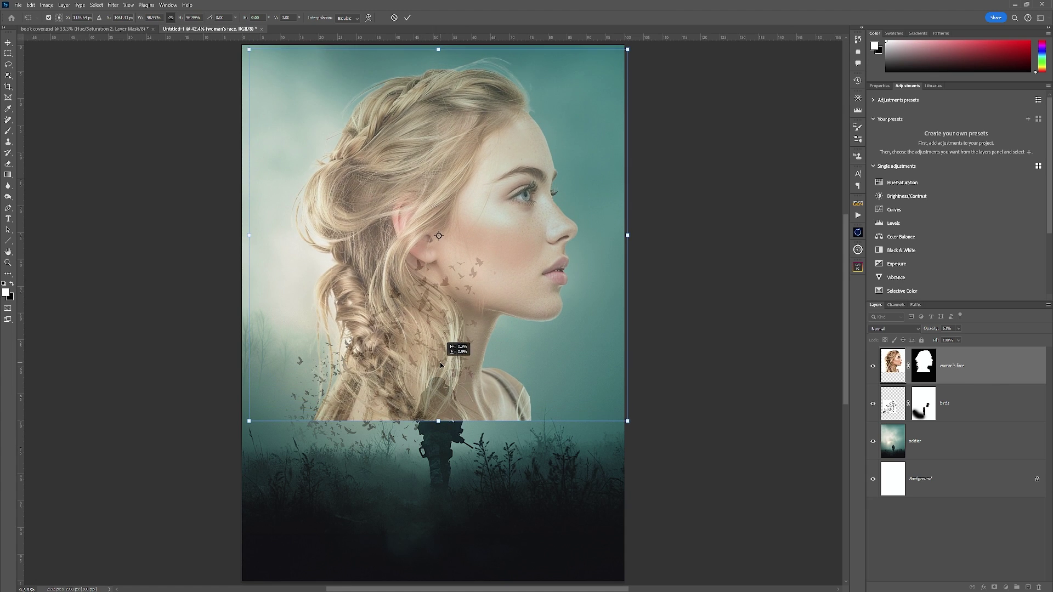
{"action": "key", "text": "Return"}
{"action": "key", "text": "b"}
{"action": "key", "text": "ctrl+backslash"}
{"action": "key", "text": "x"}
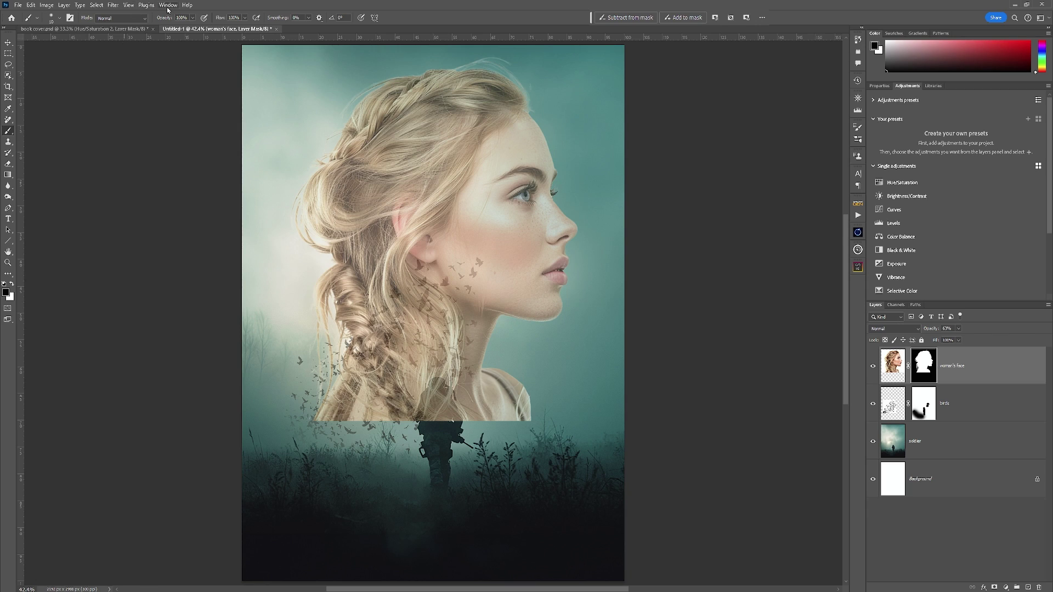
Fade the braid and lower neck with a radial black-white Basics gradient on the face mask.
{"action": "left_click", "coordinate": [7, 175]}
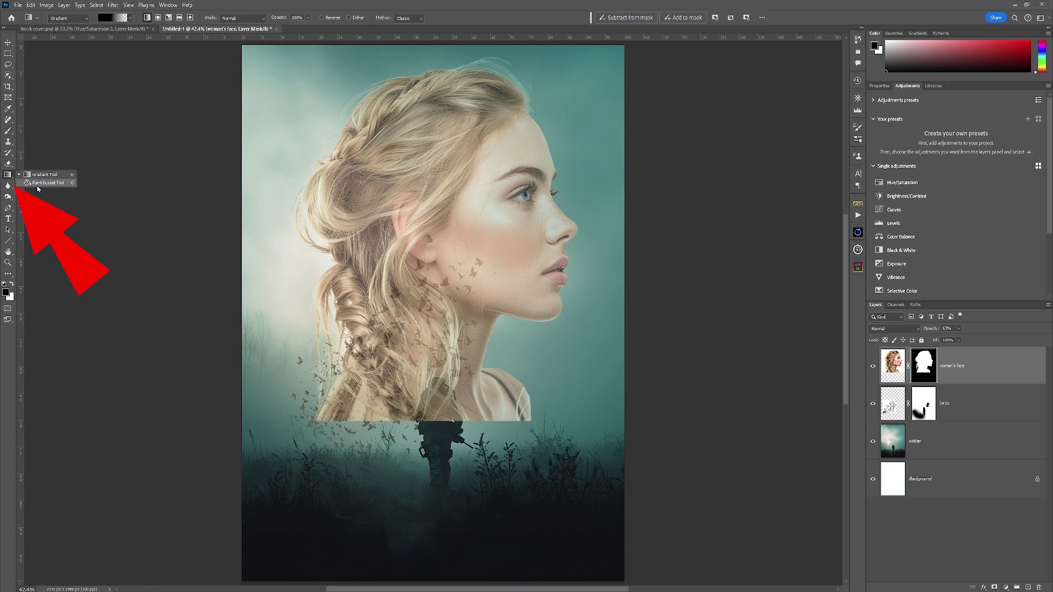
{"action": "left_click", "coordinate": [158, 18]}
{"action": "left_click", "coordinate": [130, 18]}
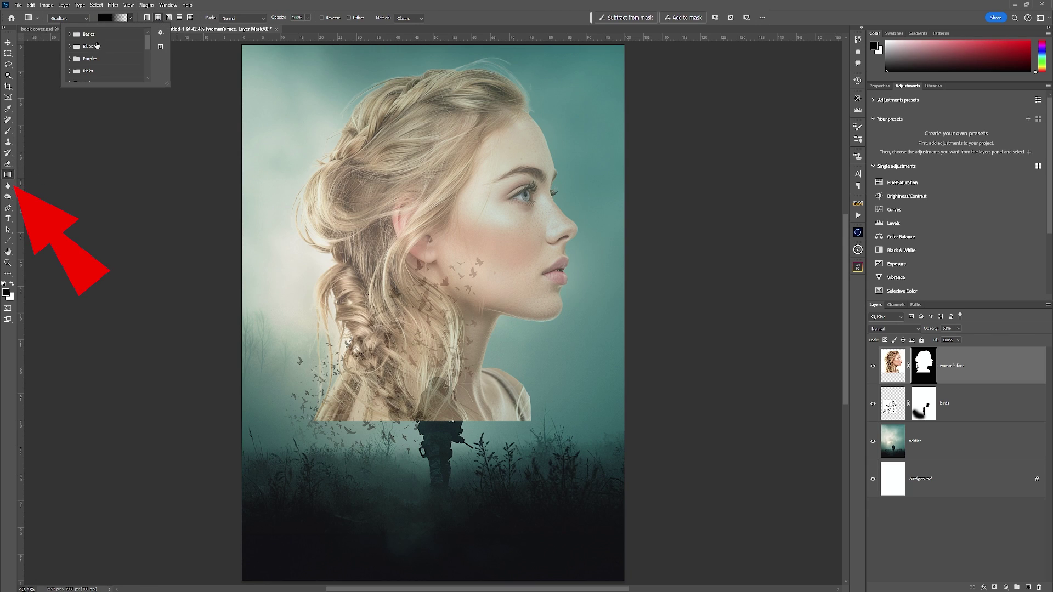
{"action": "left_click", "coordinate": [70, 36]}
{"action": "left_click", "coordinate": [93, 47]}
{"action": "mouse_move", "coordinate": [366, 408]}
{"action": "left_mouse_down"}
{"action": "mouse_move", "coordinate": [404, 364]}
{"action": "mouse_move", "coordinate": [460, 332]}
{"action": "mouse_move", "coordinate": [552, 364]}
{"action": "mouse_move", "coordinate": [510, 348]}
{"action": "mouse_move", "coordinate": [509, 292]}
{"action": "left_mouse_up"}
{"action": "left_click_drag", "start_coordinate": [366, 408], "coordinate": [354, 359]}
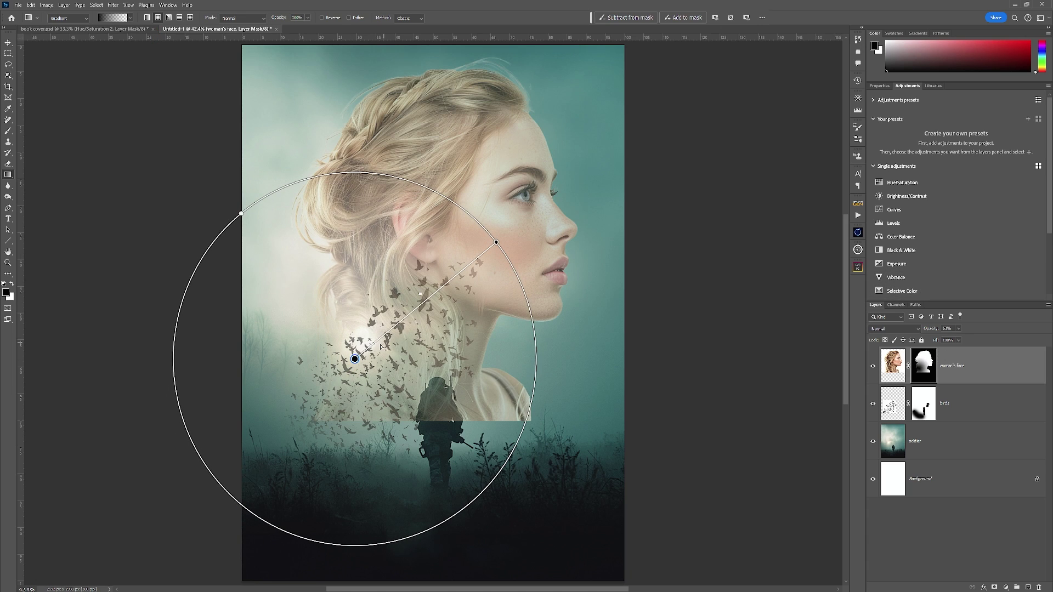
{"action": "left_click_drag", "start_coordinate": [495, 245], "coordinate": [447, 274]}
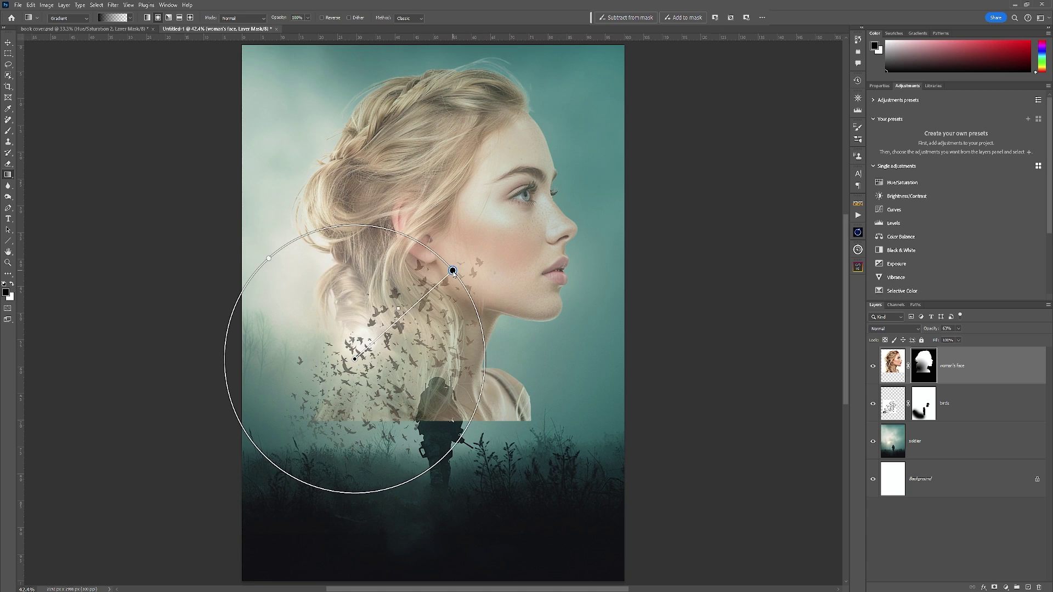
{"action": "left_click_drag", "start_coordinate": [355, 359], "coordinate": [340, 397]}
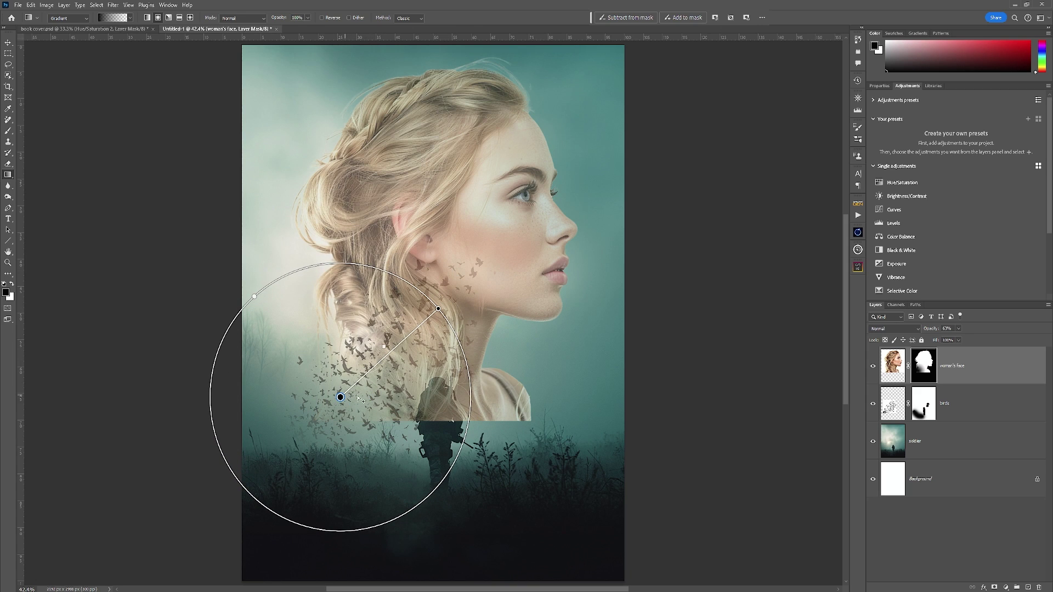
Brush away the face layer's hard bottom edge with a 1000–1400 px soft black brush.
{"action": "key", "text": "b"}
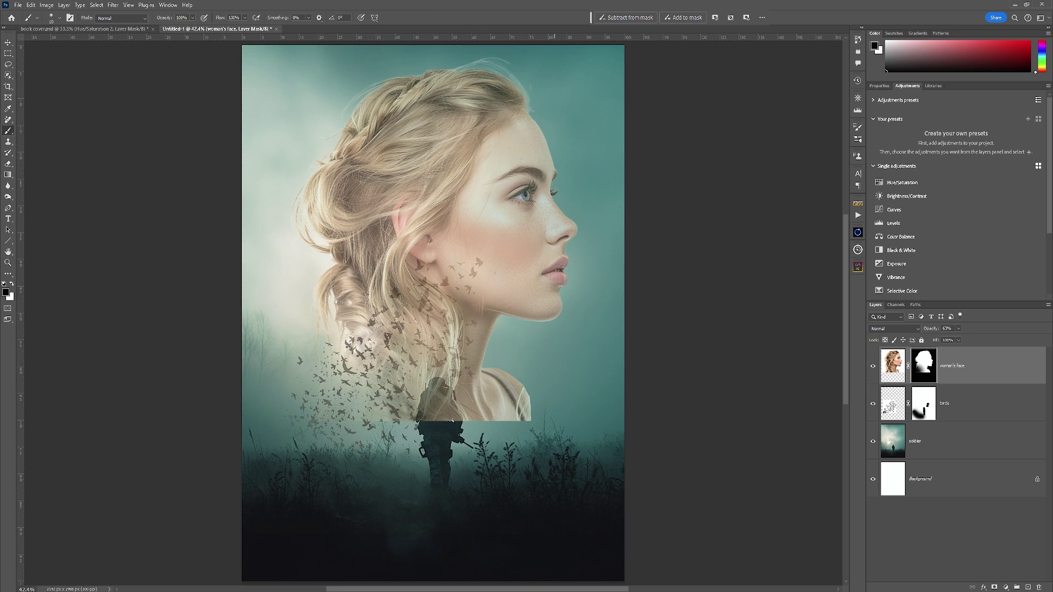
{"action": "key", "text": "bracketright"}
{"action": "key", "text": "bracketright"}
{"action": "key", "text": "bracketright"}
{"action": "key", "text": "bracketright"}
{"action": "key", "text": "bracketright"}
{"action": "key", "text": "bracketright"}
{"action": "key", "text": "bracketright"}
{"action": "key", "text": "bracketright"}
{"action": "key", "text": "bracketright"}
{"action": "key", "text": "bracketright"}
{"action": "key", "text": "bracketright"}
{"action": "key", "text": "bracketright"}
{"action": "key", "text": "bracketright"}
{"action": "key", "text": "bracketright"}
{"action": "key", "text": "bracketright"}
{"action": "key", "text": "bracketright"}
{"action": "key", "text": "bracketright"}
{"action": "key", "text": "bracketright"}
{"action": "key", "text": "bracketright"}
{"action": "key", "text": "bracketright"}
{"action": "mouse_move", "coordinate": [387, 466]}
{"action": "left_mouse_down"}
{"action": "mouse_move", "coordinate": [433, 450]}
{"action": "mouse_move", "coordinate": [541, 458]}
{"action": "left_mouse_up"}
{"action": "key", "text": "bracketright"}
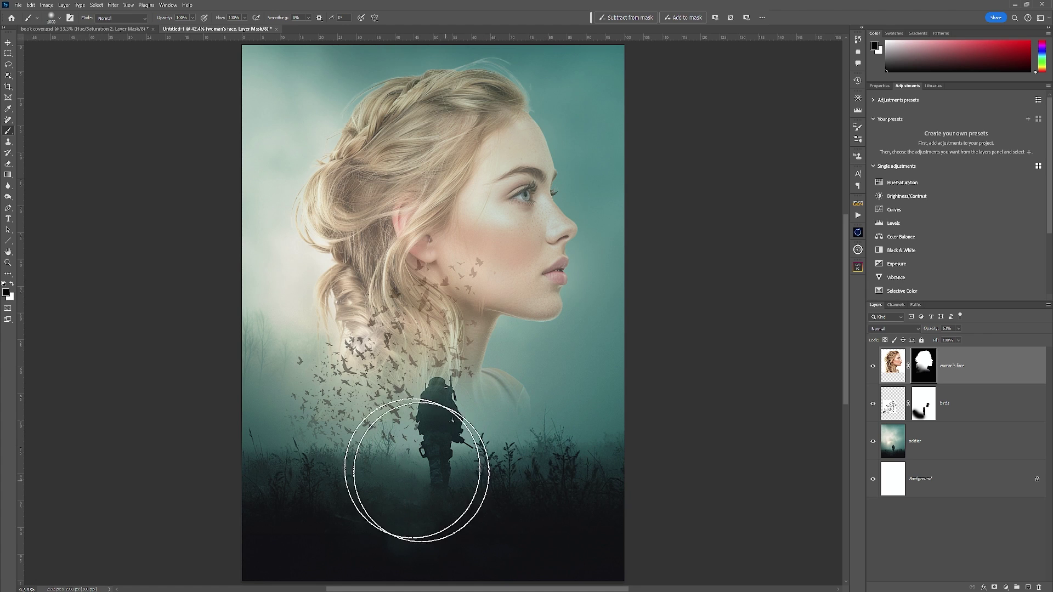
{"action": "key", "text": "bracketright"}
{"action": "key", "text": "bracketright"}
{"action": "key", "text": "bracketright"}
{"action": "mouse_move", "coordinate": [322, 384]}
{"action": "left_mouse_down"}
{"action": "mouse_move", "coordinate": [270, 329]}
{"action": "mouse_move", "coordinate": [278, 353]}
{"action": "mouse_move", "coordinate": [270, 305]}
{"action": "left_mouse_up"}
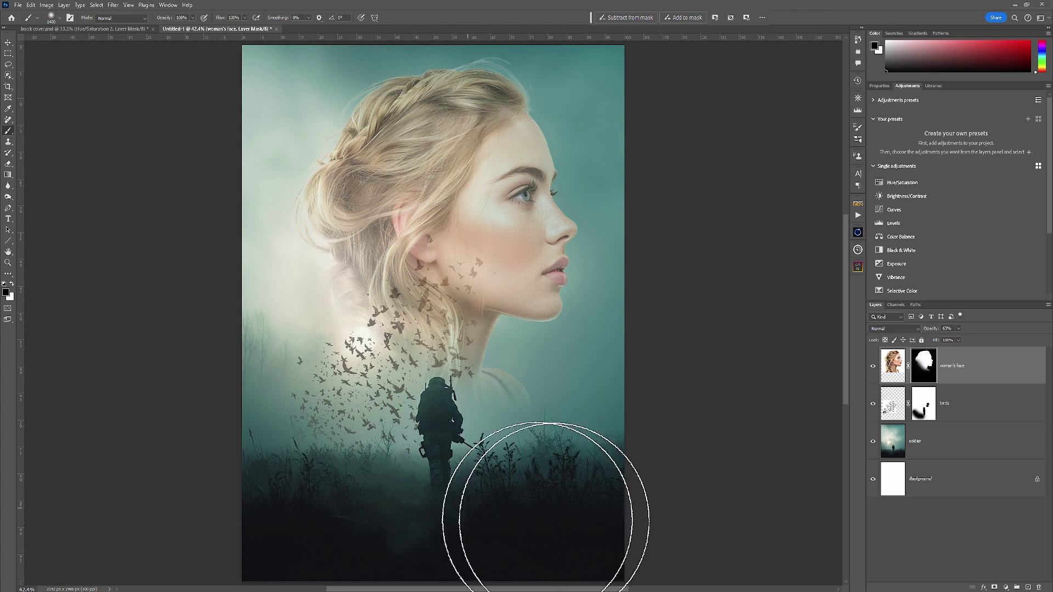
Shrink the birds layer to about 76% and move it up beside the soldier.
{"action": "left_click", "coordinate": [960, 410]}
{"action": "key", "text": "ctrl+t"}
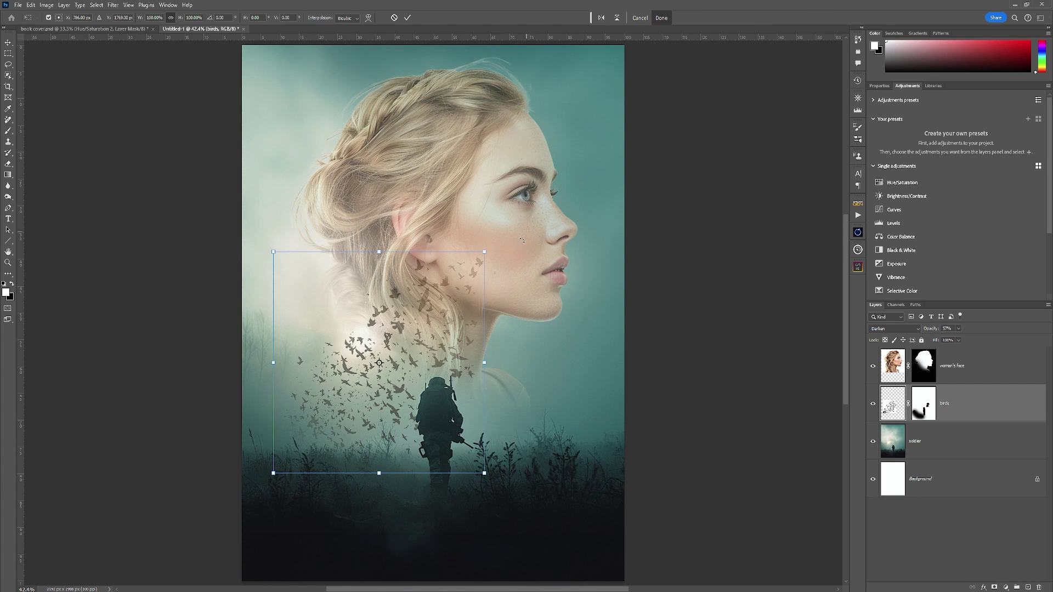
{"action": "left_click_drag", "start_coordinate": [488, 249], "coordinate": [435, 305]}
{"action": "left_click_drag", "start_coordinate": [395, 362], "coordinate": [398, 349]}
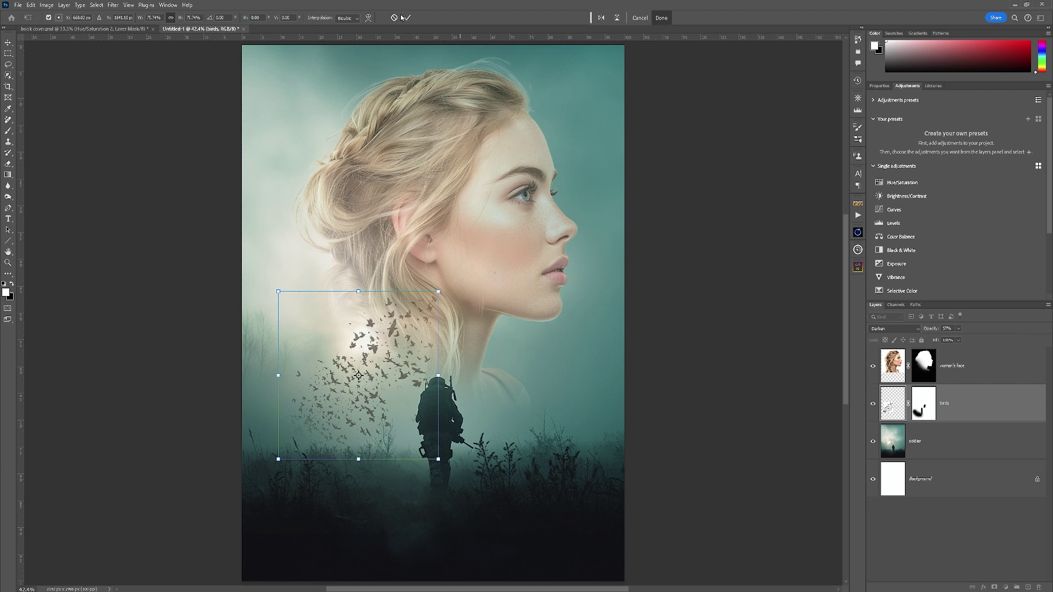
{"action": "left_click", "coordinate": [408, 18]}
Clip a Hue/Saturation layer to the woman's face and drop Saturation to -33 to mute her skin.
{"action": "key", "text": "b"}
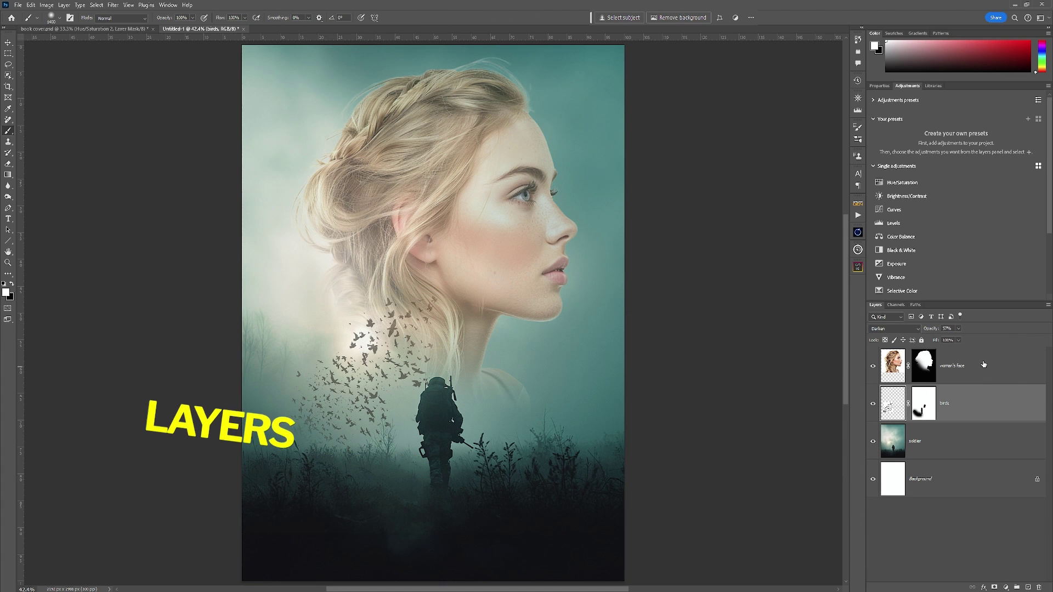
{"action": "left_click", "coordinate": [988, 382]}
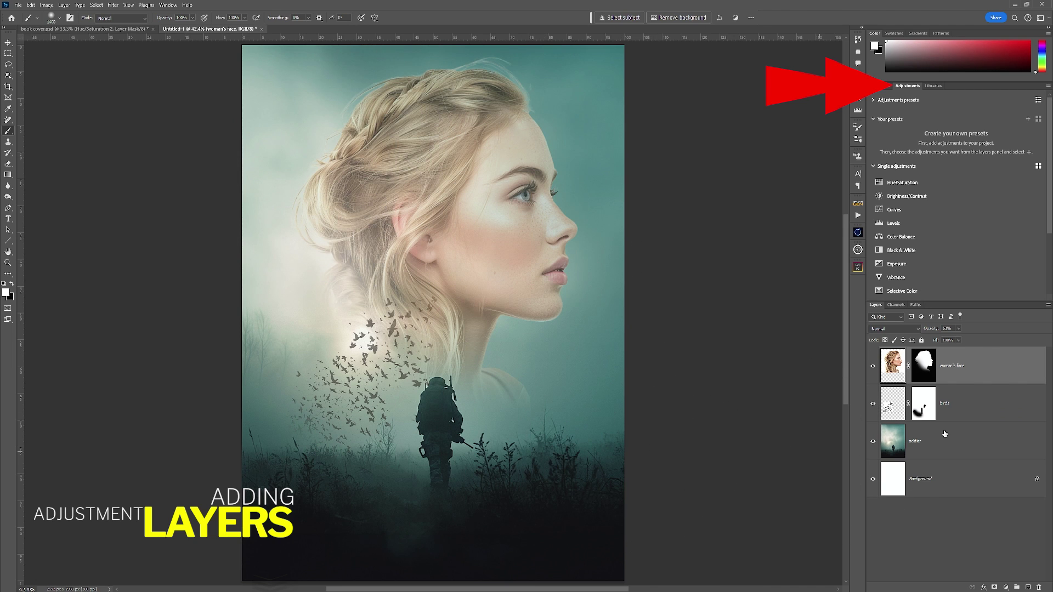
{"action": "left_click", "coordinate": [905, 183]}
{"action": "left_click", "coordinate": [990, 295]}
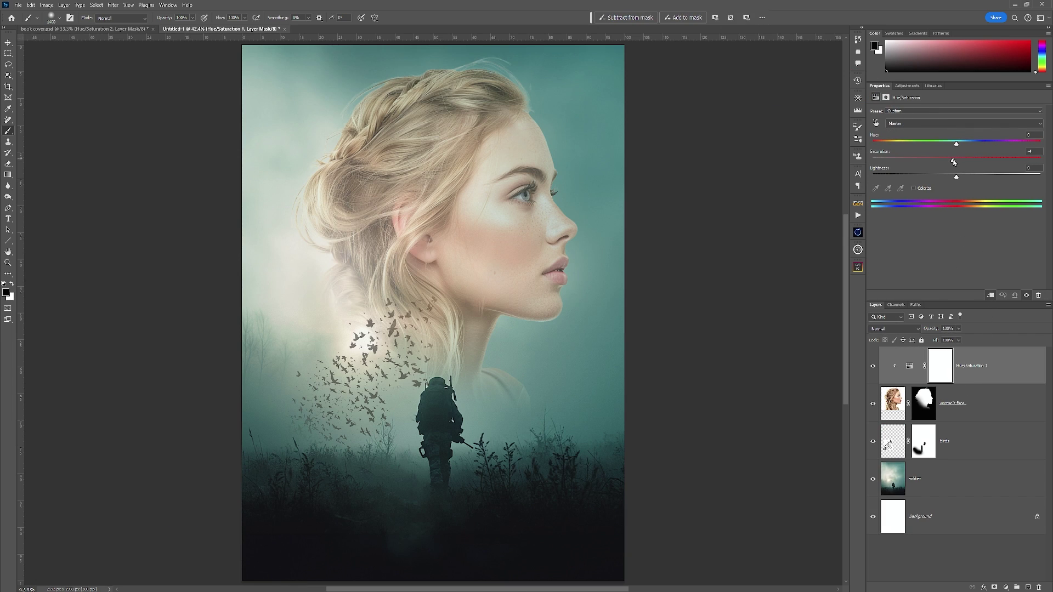
{"action": "left_click_drag", "start_coordinate": [948, 161], "coordinate": [929, 159]}
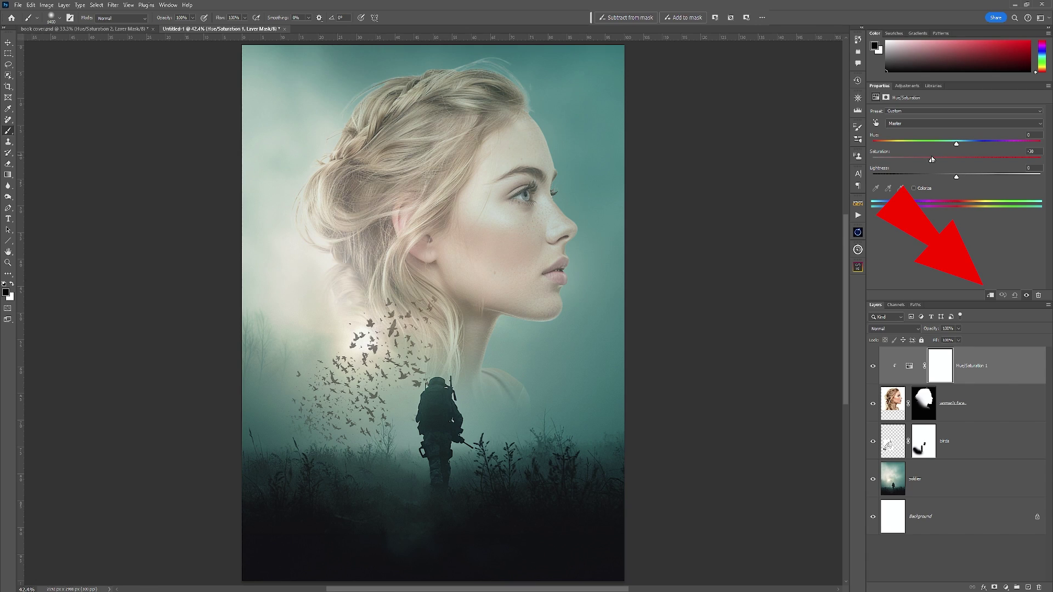
{"action": "left_click", "coordinate": [909, 366]}
{"action": "left_click", "coordinate": [907, 86]}
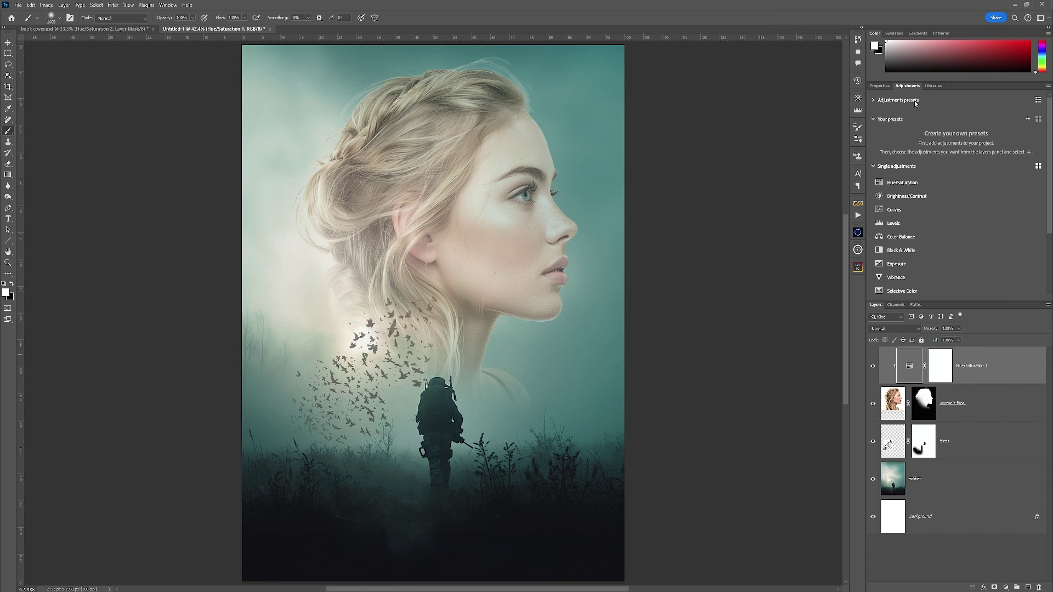
Add a Curves adjustment, then sample-drag to darken the hair tones and brighten the face highlights.
{"action": "left_click", "coordinate": [885, 209]}
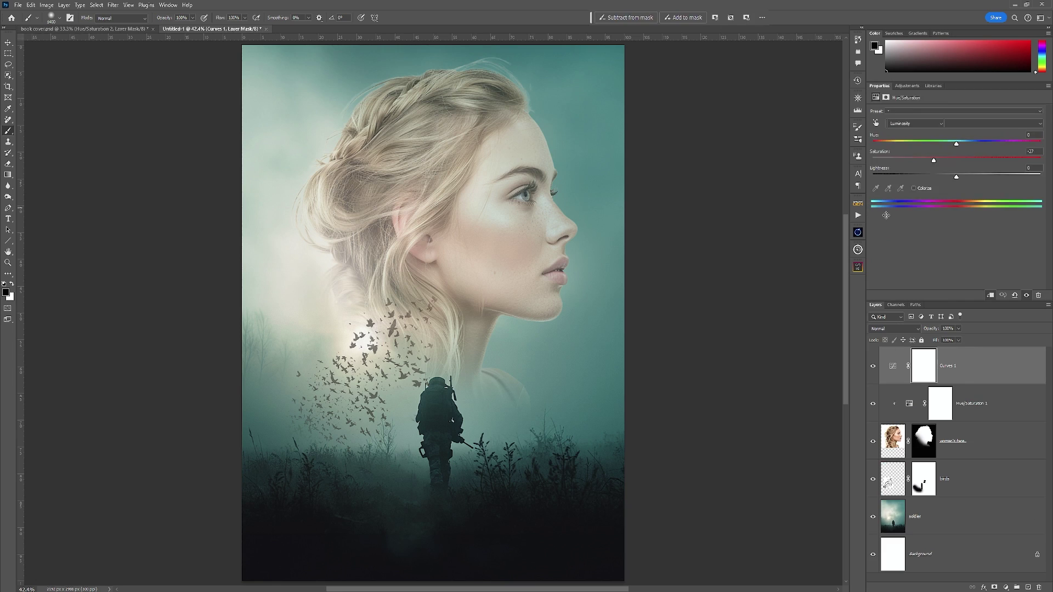
{"action": "left_click", "coordinate": [875, 123]}
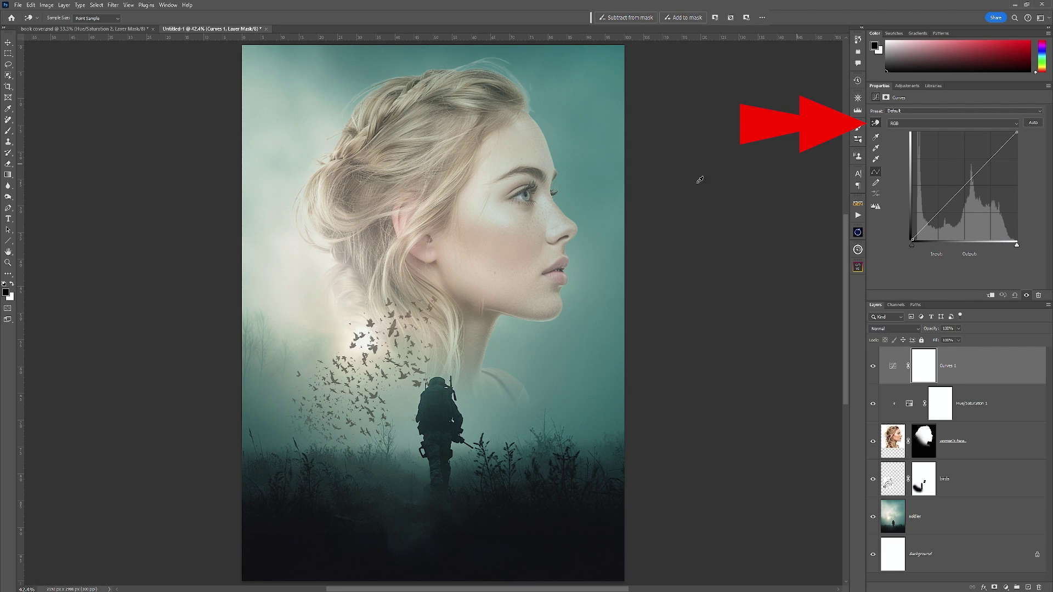
{"action": "left_click_drag", "start_coordinate": [358, 189], "coordinate": [356, 203]}
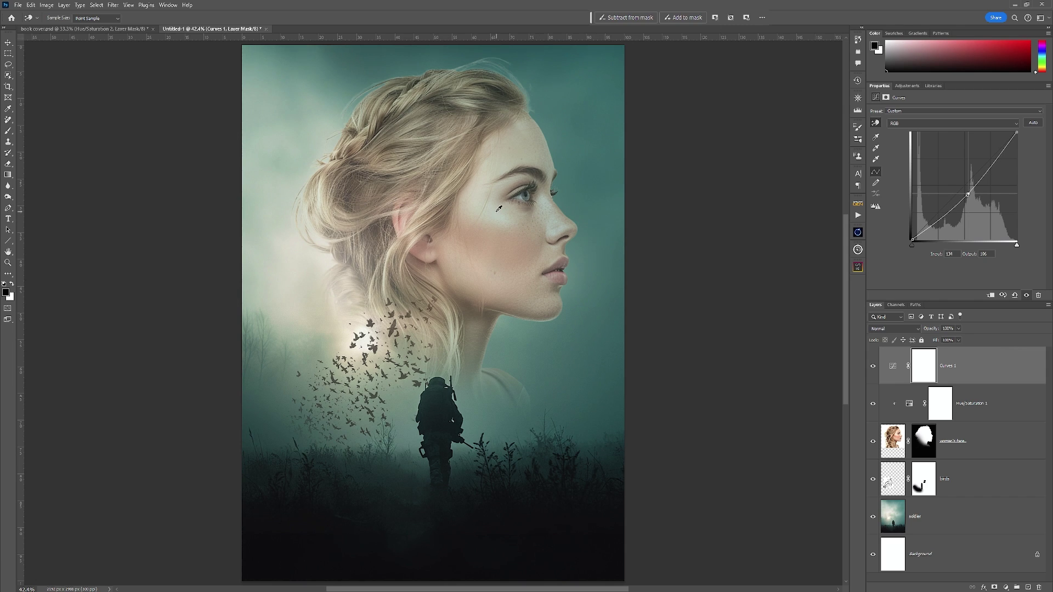
{"action": "left_click_drag", "start_coordinate": [497, 210], "coordinate": [496, 218]}
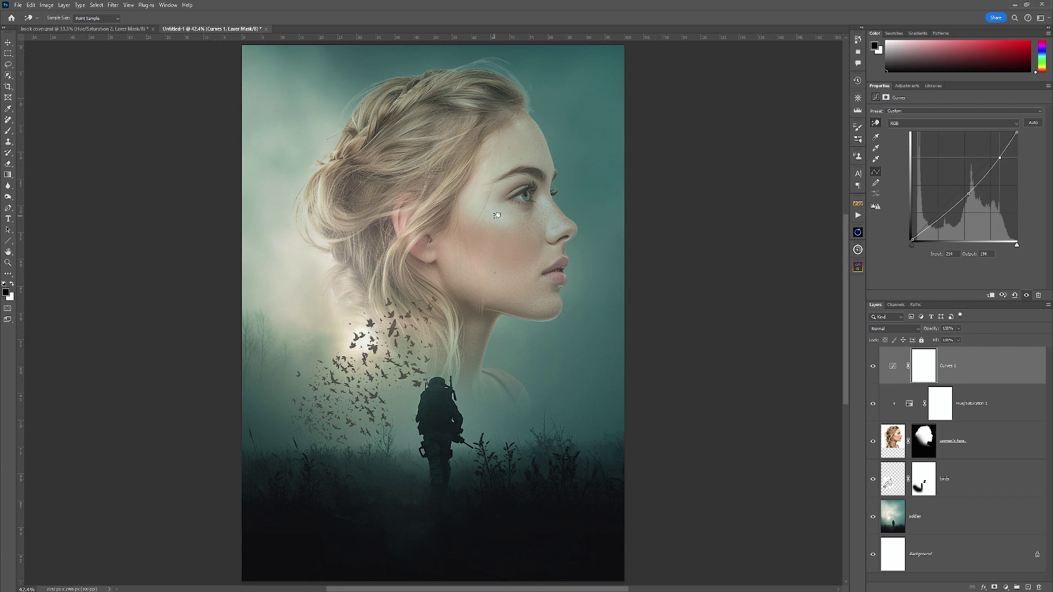
Clip Curves 1 to the woman's face, with the midtone point at 132/82 and black point at 12/5.
{"action": "left_click", "coordinate": [975, 412]}
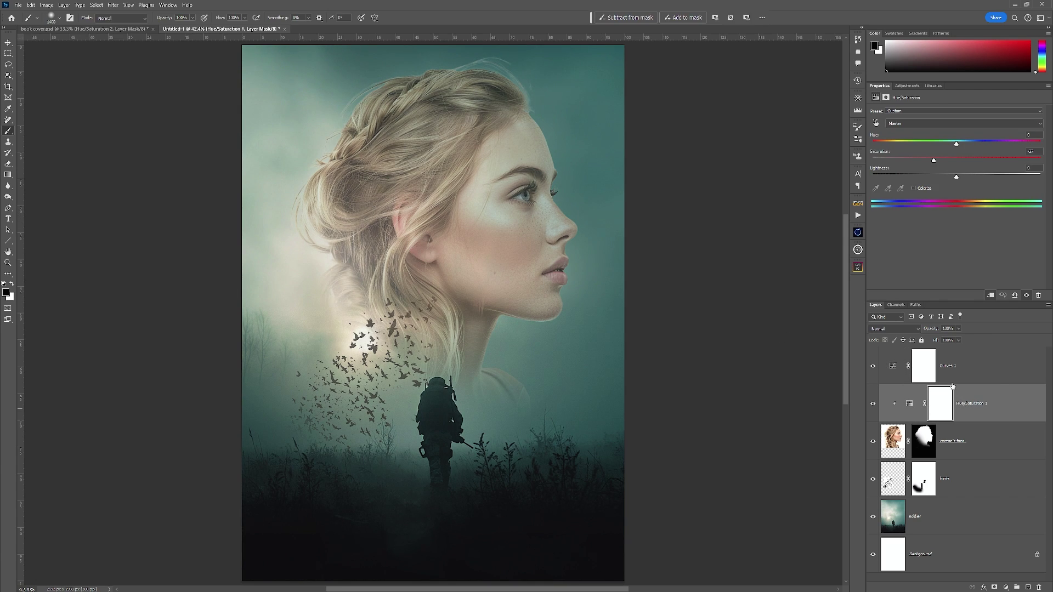
{"action": "left_click", "coordinate": [1003, 381], "text": "alt"}
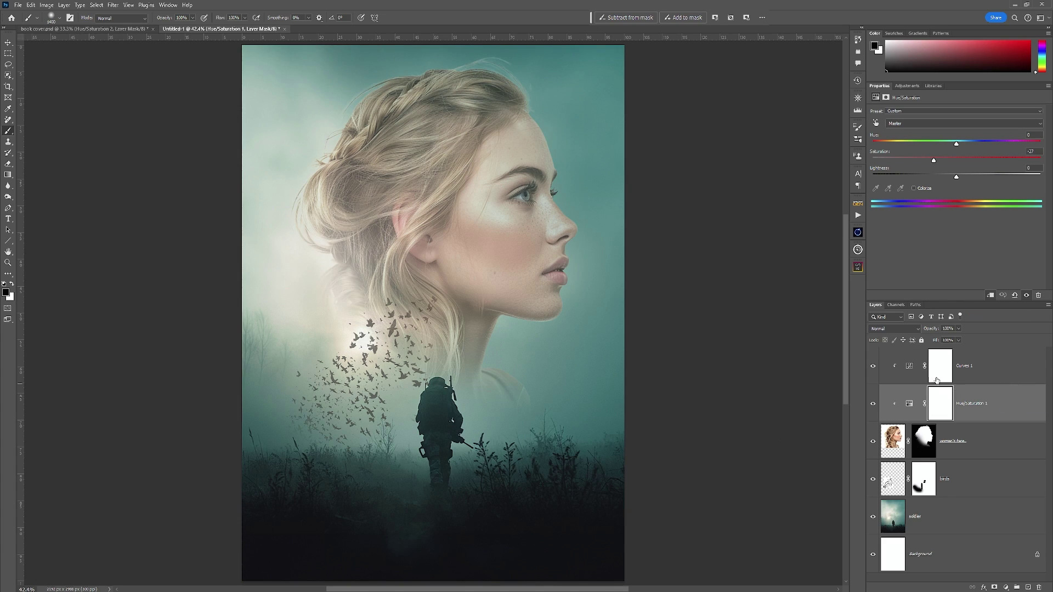
{"action": "left_click", "coordinate": [911, 371]}
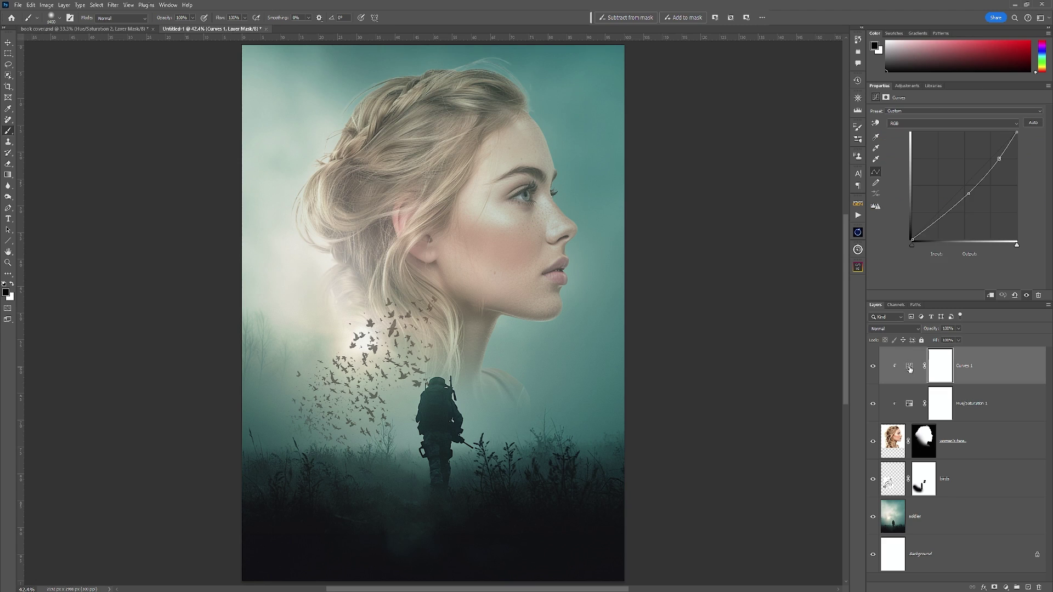
{"action": "left_click", "coordinate": [969, 194]}
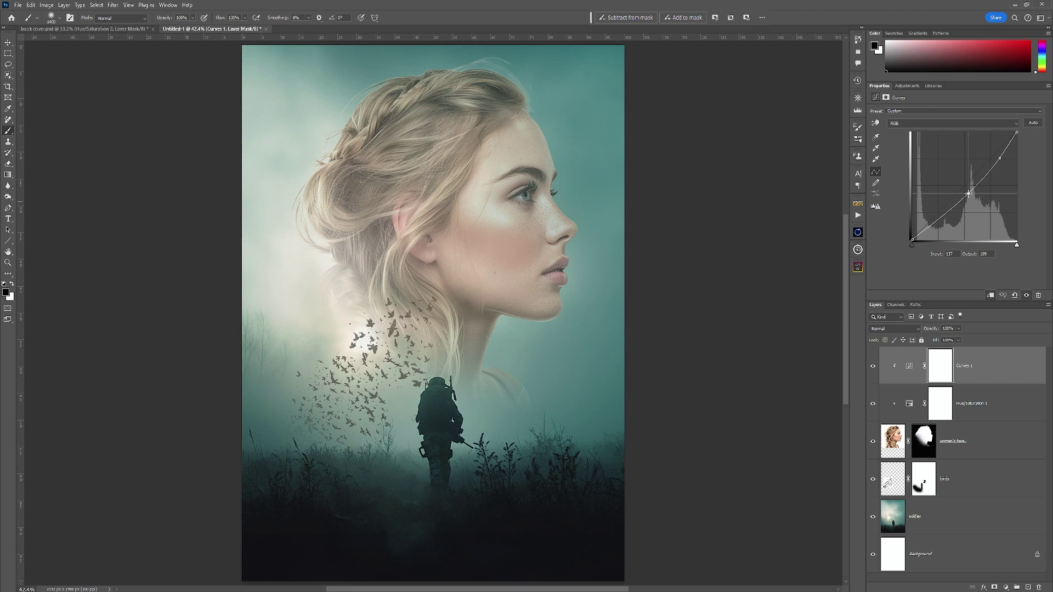
{"action": "left_click_drag", "start_coordinate": [969, 194], "coordinate": [966, 203]}
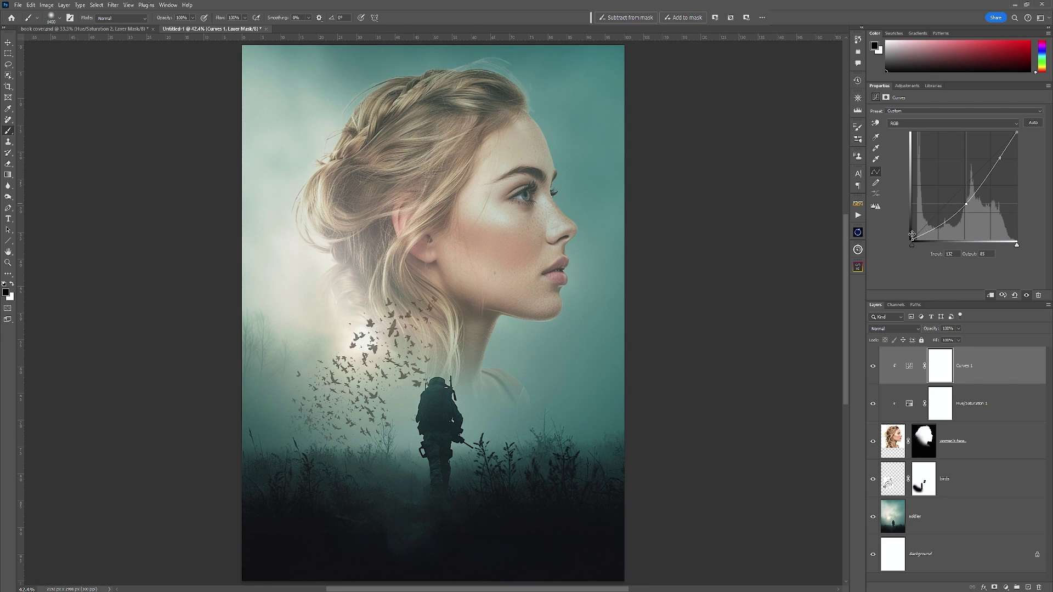
{"action": "left_click_drag", "start_coordinate": [911, 240], "coordinate": [914, 238]}
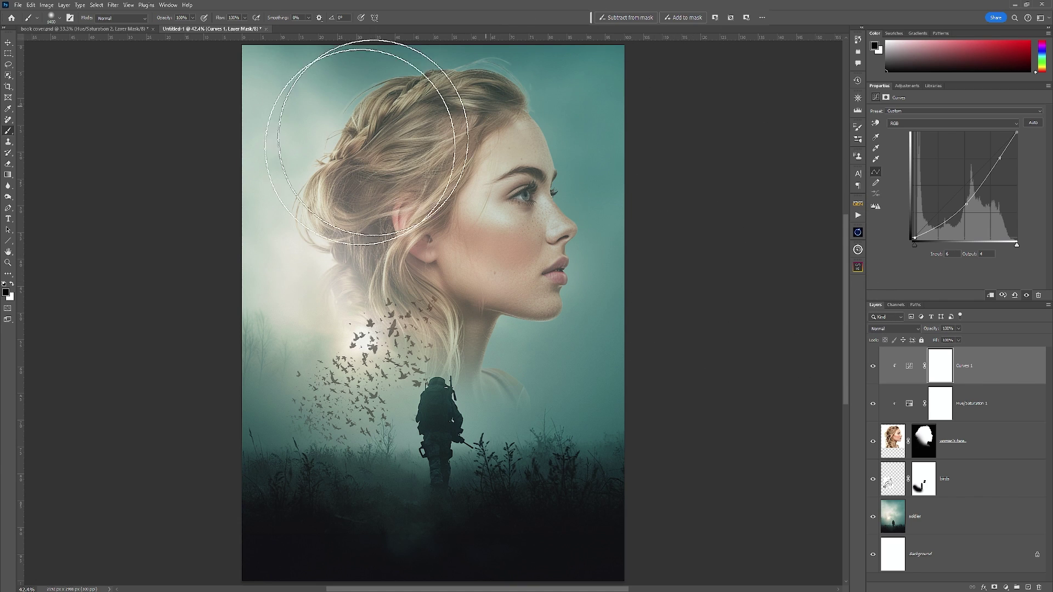
{"action": "left_click", "coordinate": [976, 521]}
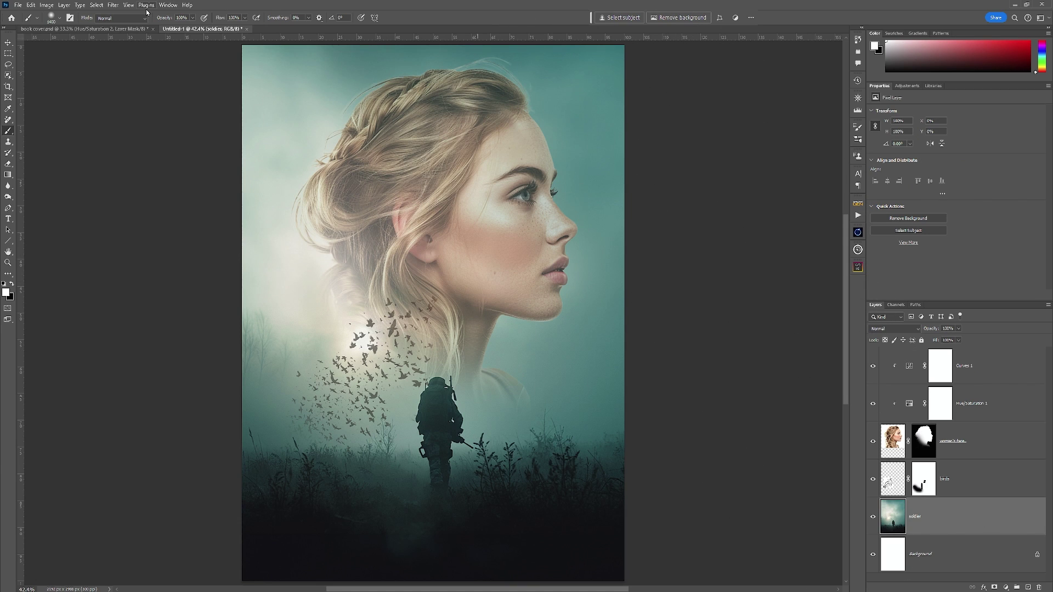
Add Curves 2 above the soldier and pull its midtones down to 117/104.
{"action": "left_click", "coordinate": [907, 86]}
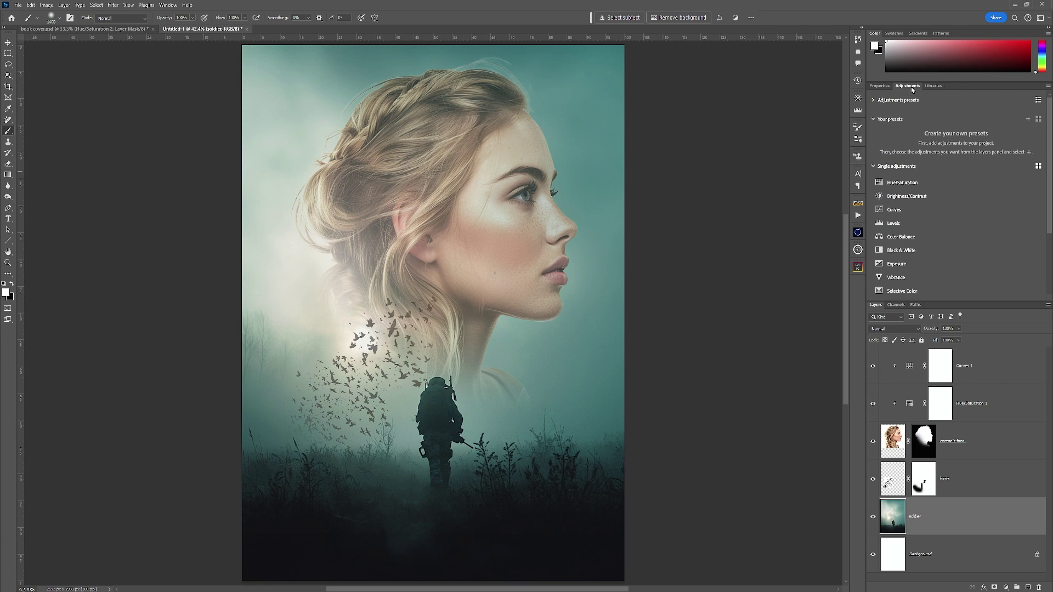
{"action": "left_click", "coordinate": [904, 210]}
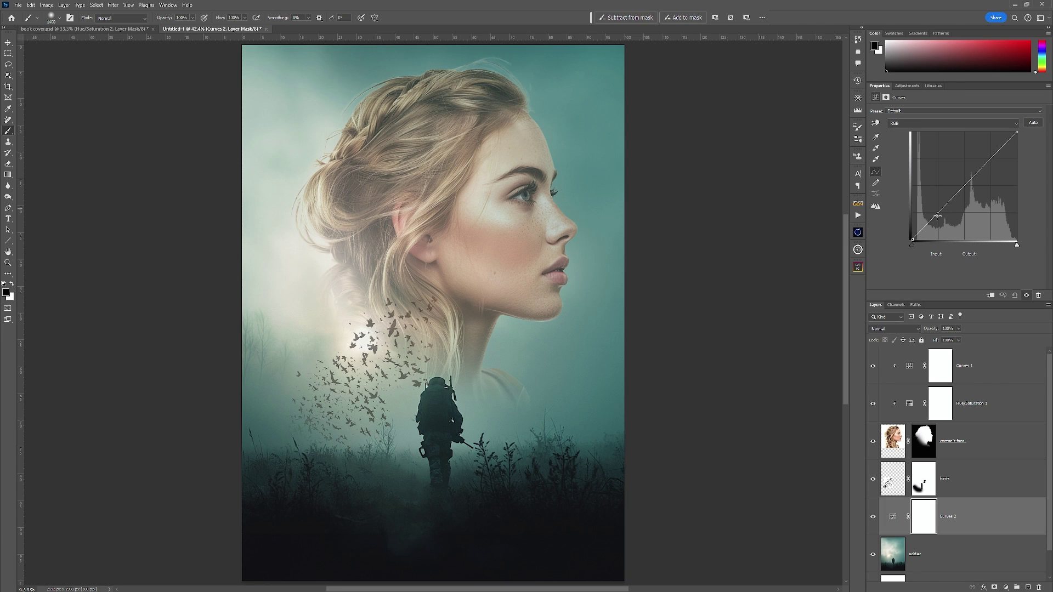
{"action": "left_click", "coordinate": [876, 124]}
{"action": "left_click_drag", "start_coordinate": [587, 357], "coordinate": [589, 369]}
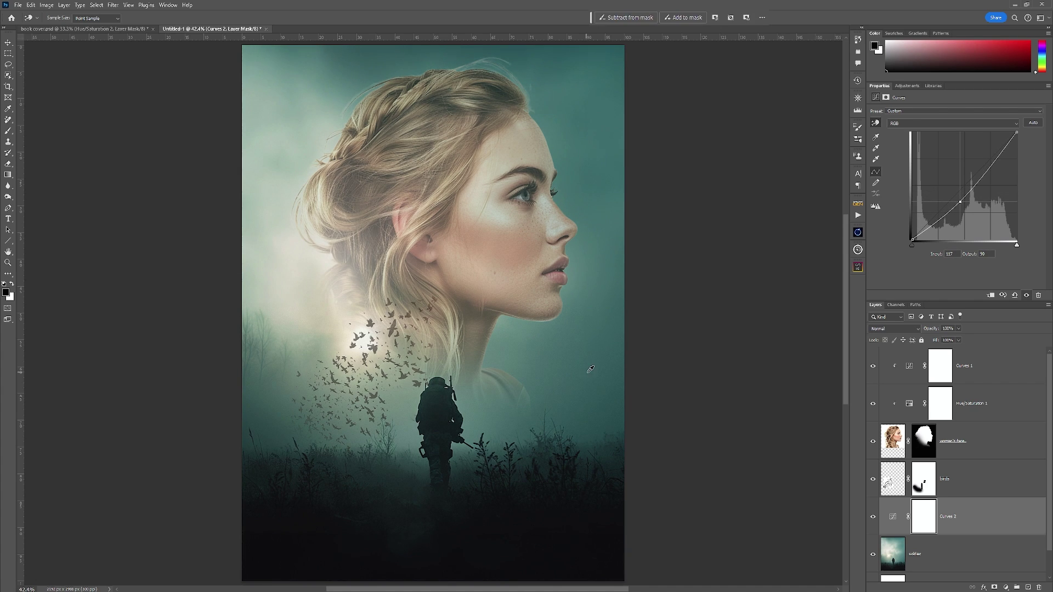
{"action": "key", "text": "b"}
{"action": "key", "text": "x"}
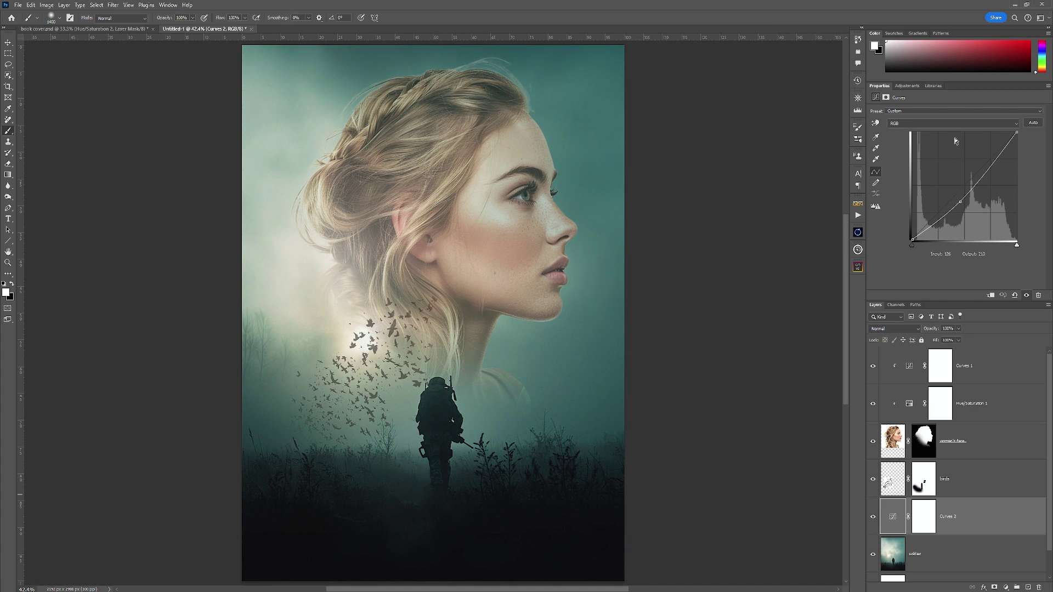
Add Hue/Saturation 2 above Curves 2 with Saturation set to -4.
{"action": "left_click", "coordinate": [913, 88]}
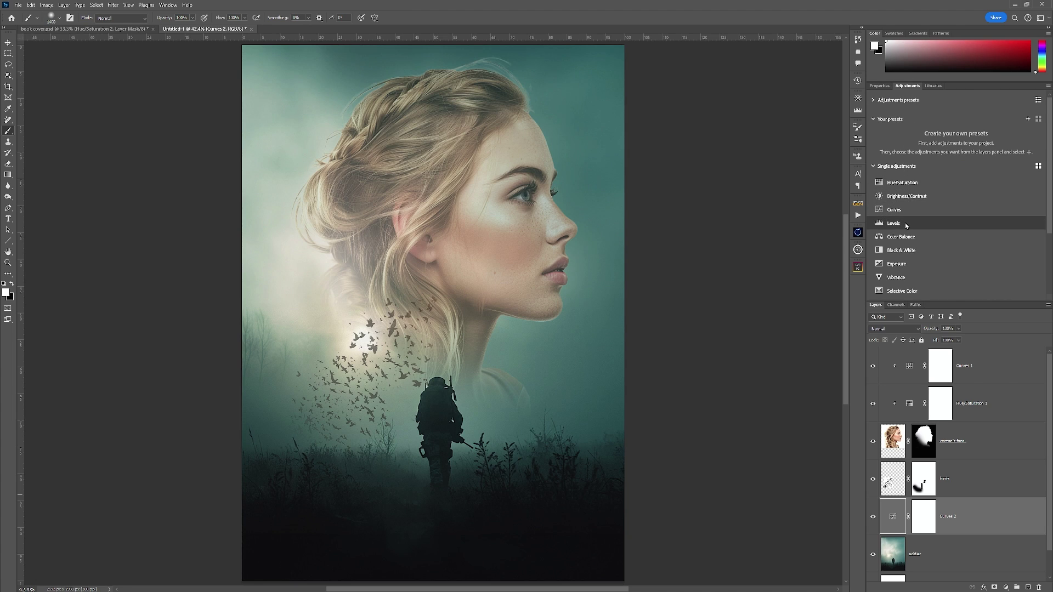
{"action": "left_click", "coordinate": [911, 181]}
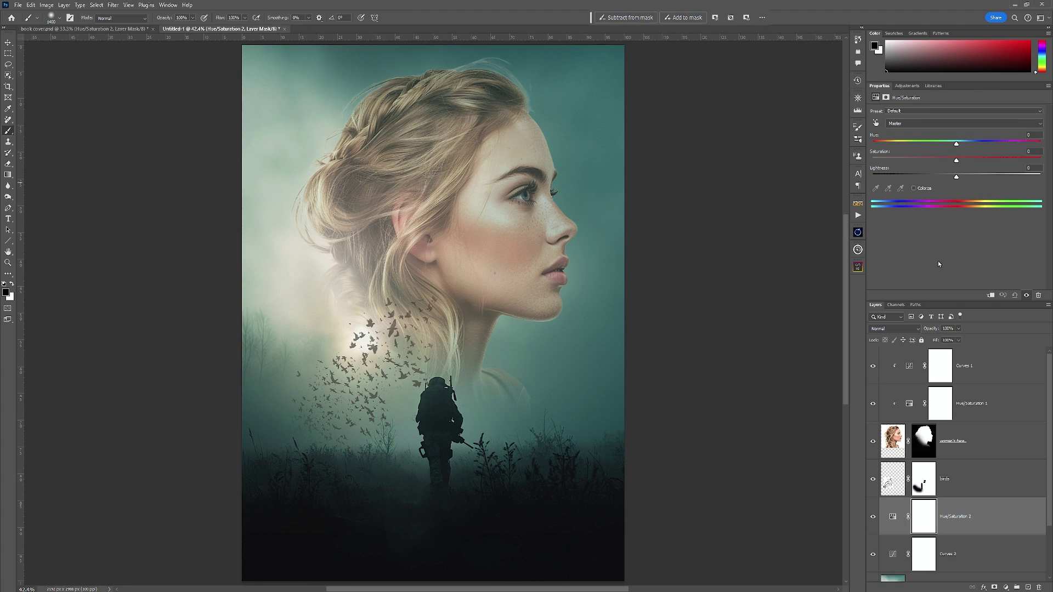
{"action": "left_click_drag", "start_coordinate": [958, 164], "coordinate": [954, 164]}
{"action": "left_click", "coordinate": [990, 566]}
{"action": "scroll", "coordinate": [1002, 503], "scroll_direction": "down", "scroll_amount": 2}
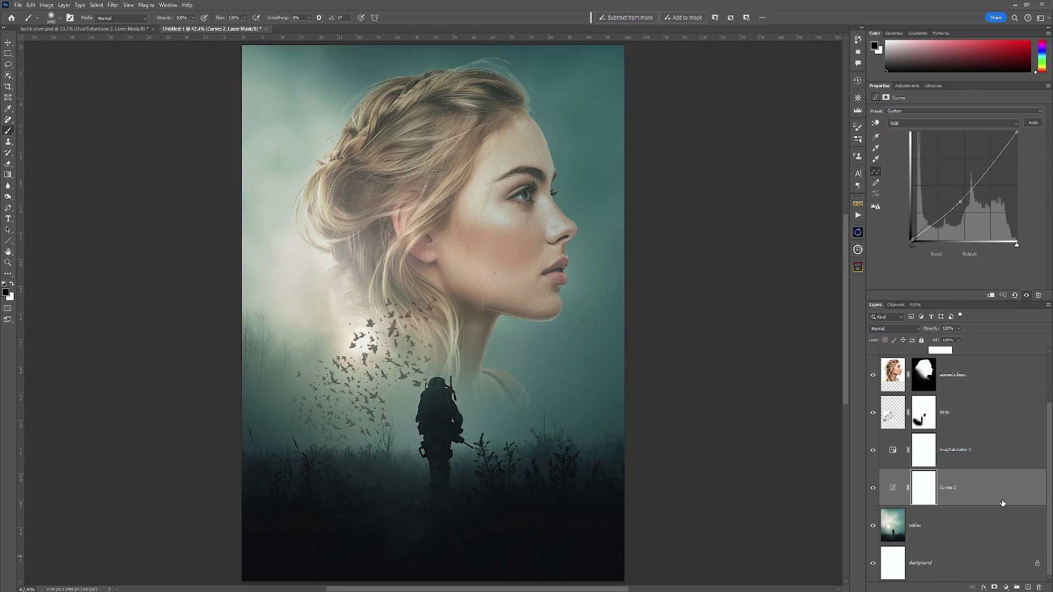
{"action": "left_click", "coordinate": [1002, 525]}
{"action": "left_click", "coordinate": [36, 18]}
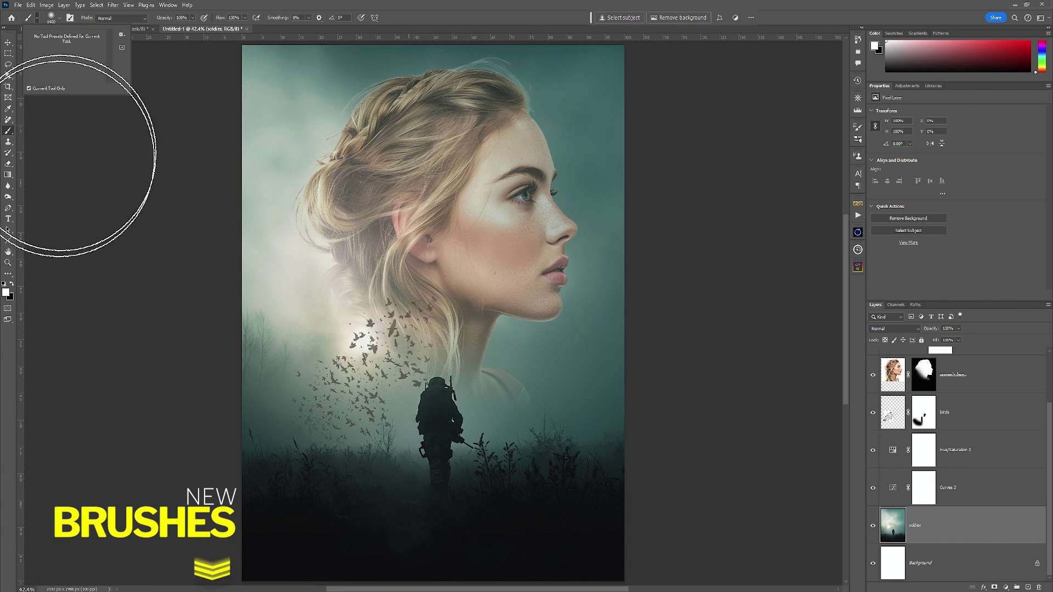
Pick the Fog 8 brush at 3000 px from the fog presets and add an empty Layer 1 above soldier.
{"action": "left_click", "coordinate": [60, 20]}
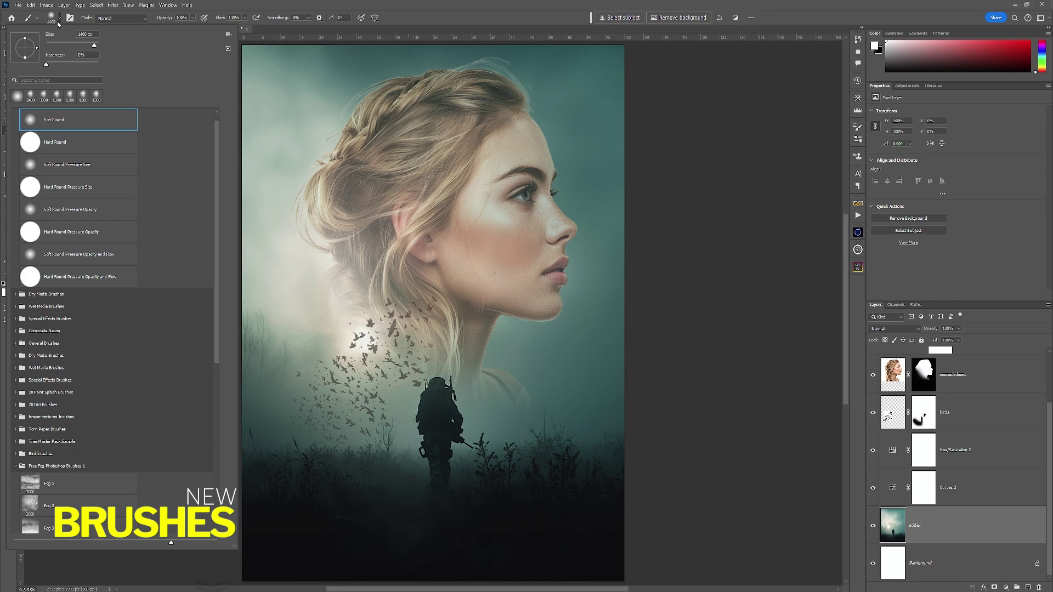
{"action": "scroll", "coordinate": [99, 411], "scroll_direction": "down", "scroll_amount": 3}
{"action": "scroll", "coordinate": [98, 411], "scroll_direction": "down", "scroll_amount": 3}
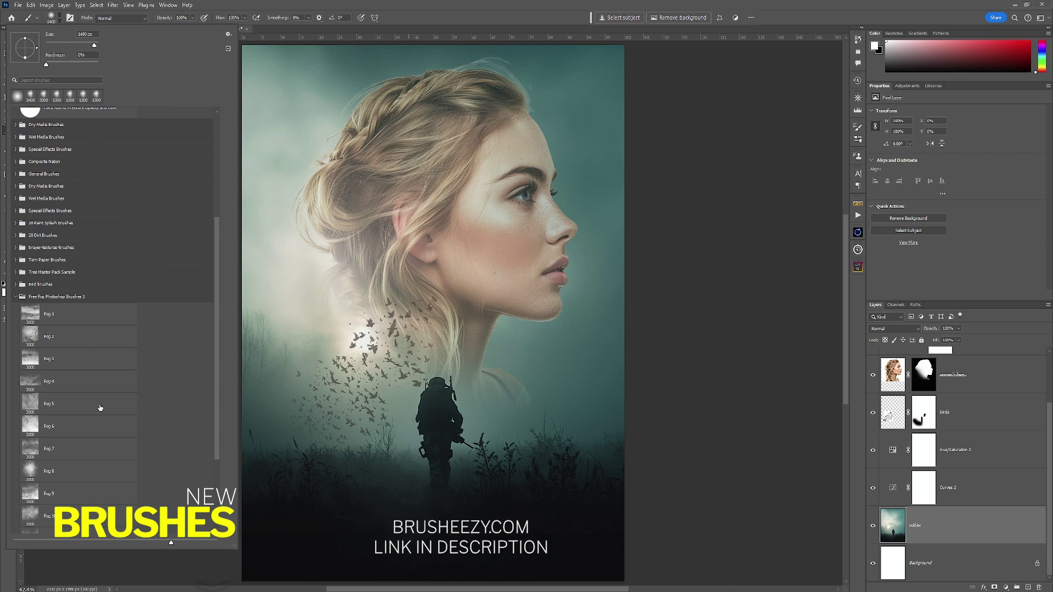
{"action": "scroll", "coordinate": [23, 267], "scroll_direction": "down", "scroll_amount": 1}
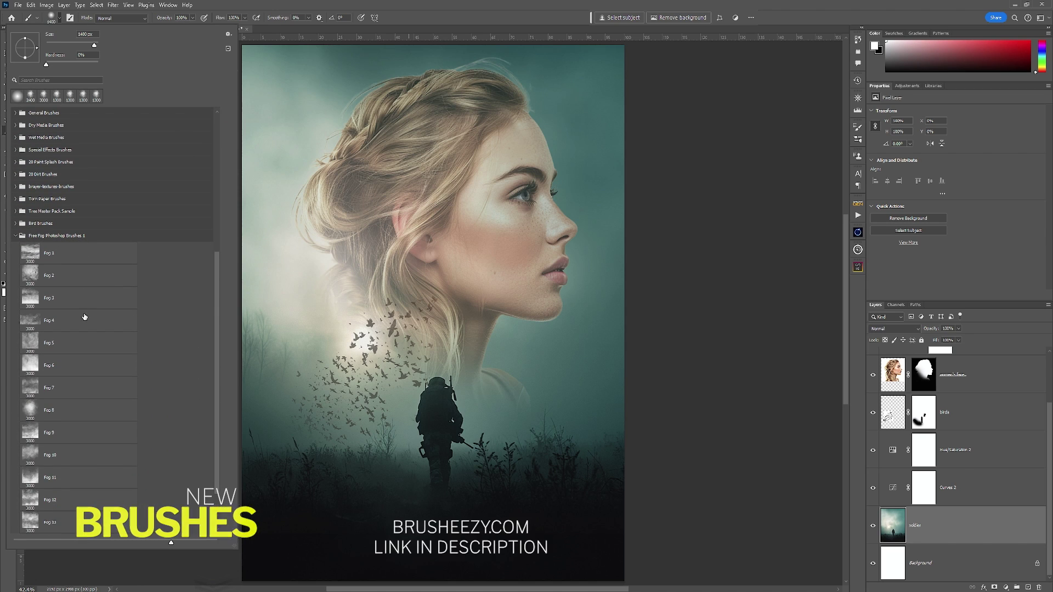
{"action": "scroll", "coordinate": [55, 400], "scroll_direction": "down", "scroll_amount": 1}
{"action": "left_click", "coordinate": [25, 380]}
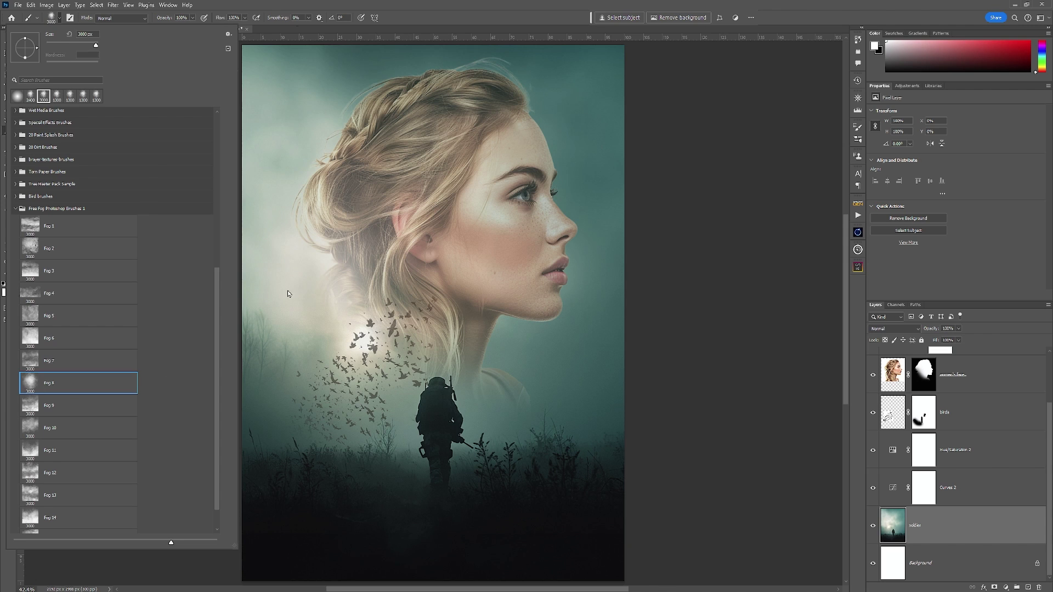
{"action": "left_click", "coordinate": [451, 4]}
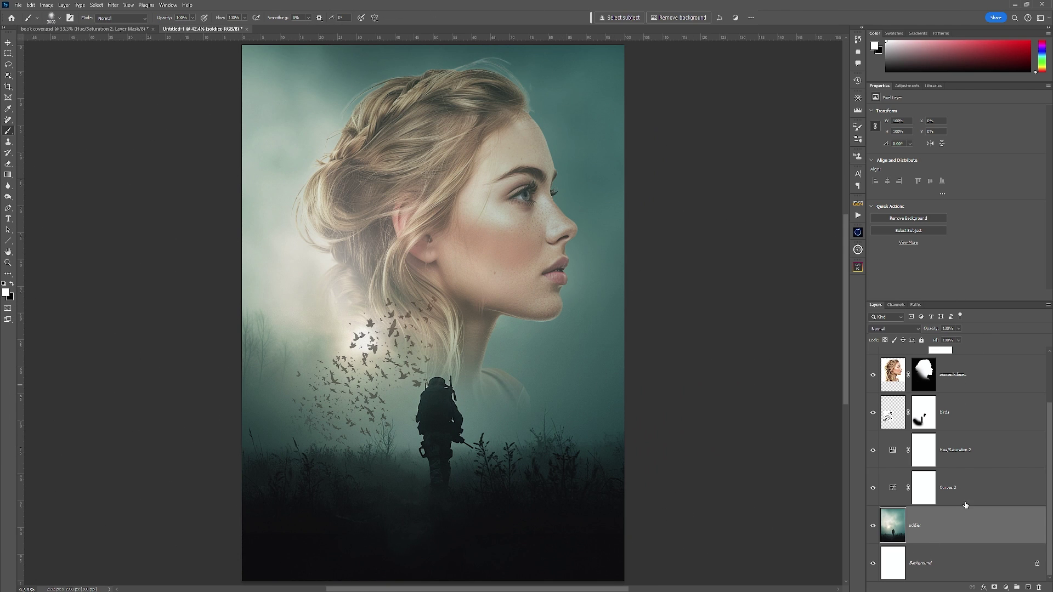
{"action": "left_click", "coordinate": [1027, 587]}
Stamp a fog dab over the face area on Layer 1 with a 2200 px brush rotated -28°.
{"action": "left_click", "coordinate": [652, 328]}
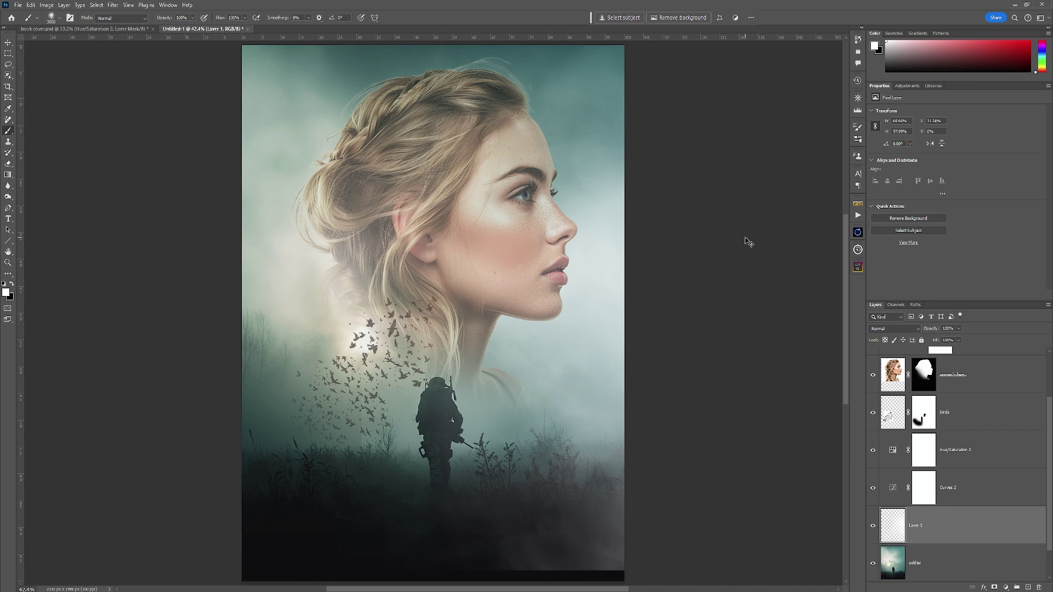
{"action": "key", "text": "ctrl+z"}
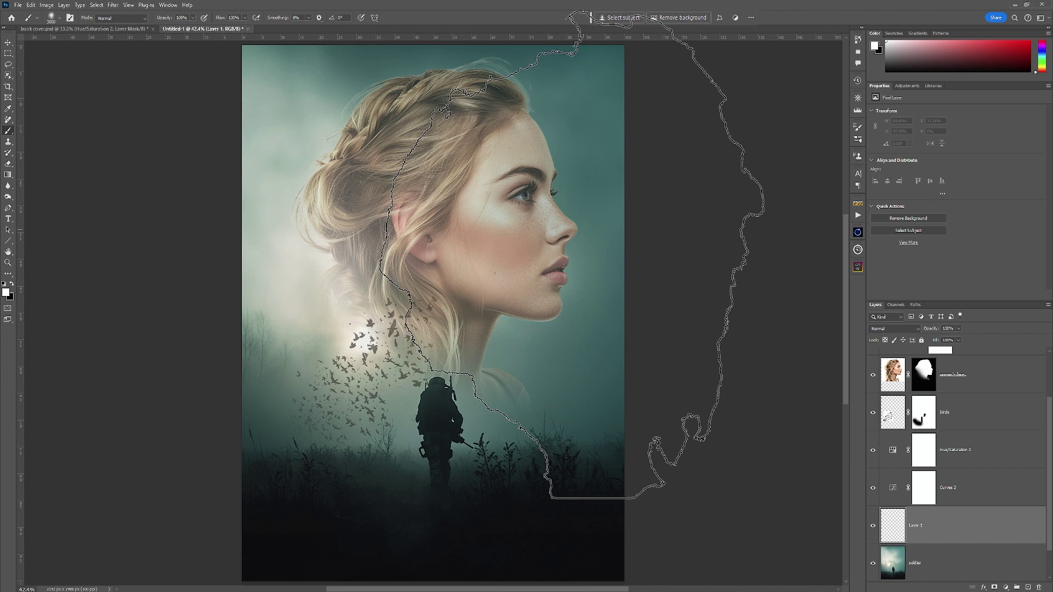
{"action": "key", "text": "bracketleft"}
{"action": "key", "text": "bracketleft"}
{"action": "key", "text": "bracketleft"}
{"action": "key", "text": "bracketleft"}
{"action": "key", "text": "bracketleft"}
{"action": "key", "text": "bracketleft"}
{"action": "key", "text": "bracketleft"}
{"action": "key", "text": "bracketleft"}
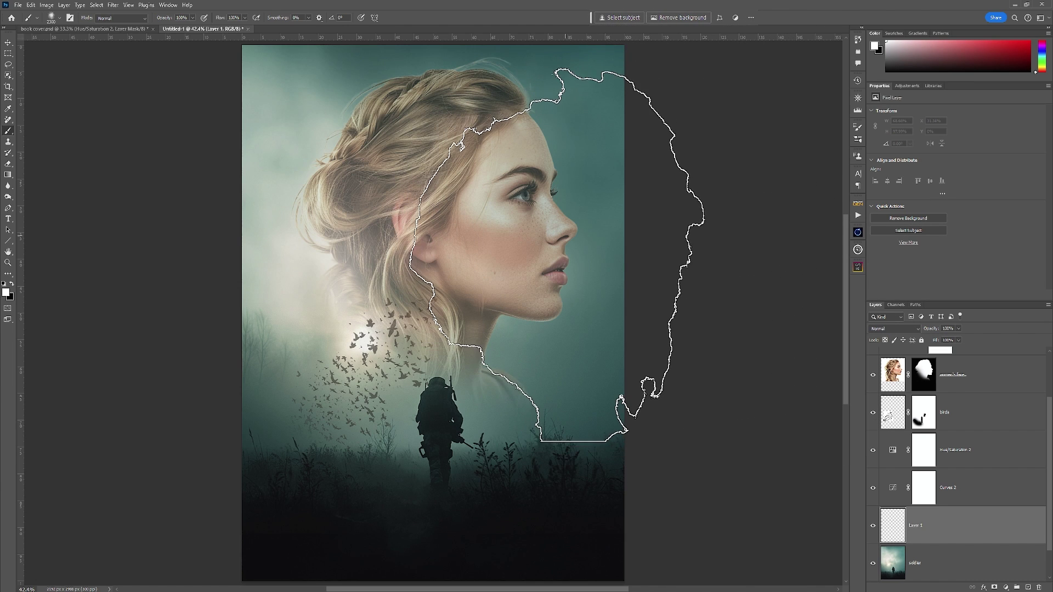
{"action": "key", "text": "Right"}
{"action": "key", "text": "Right"}
{"action": "key", "text": "Right"}
{"action": "key", "text": "Right"}
{"action": "key", "text": "Right"}
{"action": "key", "text": "Right"}
{"action": "key", "text": "Right"}
{"action": "key", "text": "Right"}
{"action": "key", "text": "Right"}
{"action": "key", "text": "Right"}
{"action": "key", "text": "Right"}
{"action": "key", "text": "Right"}
{"action": "key", "text": "Right"}
{"action": "key", "text": "Right"}
{"action": "key", "text": "Right"}
{"action": "key", "text": "Right"}
{"action": "key", "text": "Right"}
{"action": "key", "text": "Right"}
{"action": "key", "text": "Right"}
{"action": "key", "text": "Right"}
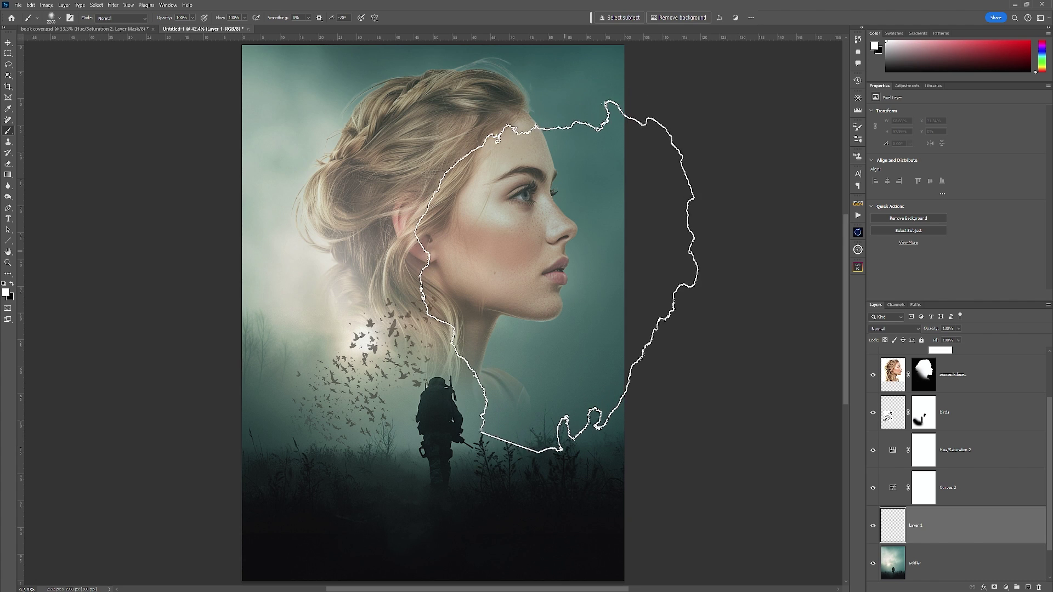
{"action": "left_click", "coordinate": [603, 308]}
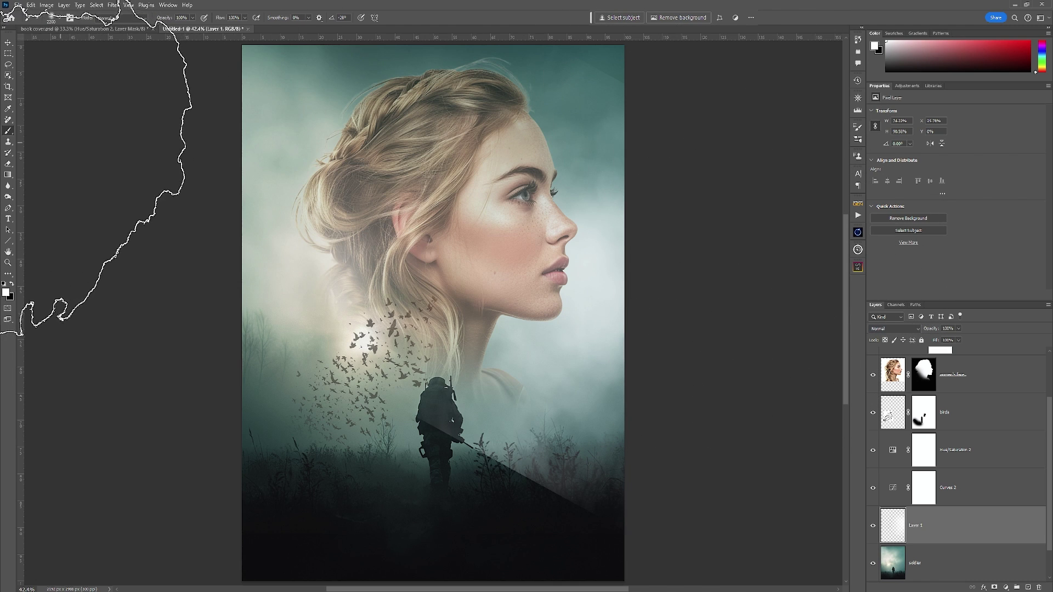
Erase the dark diagonal patch over the soldier and grass, then move the fog layer upward.
{"action": "left_click", "coordinate": [9, 163]}
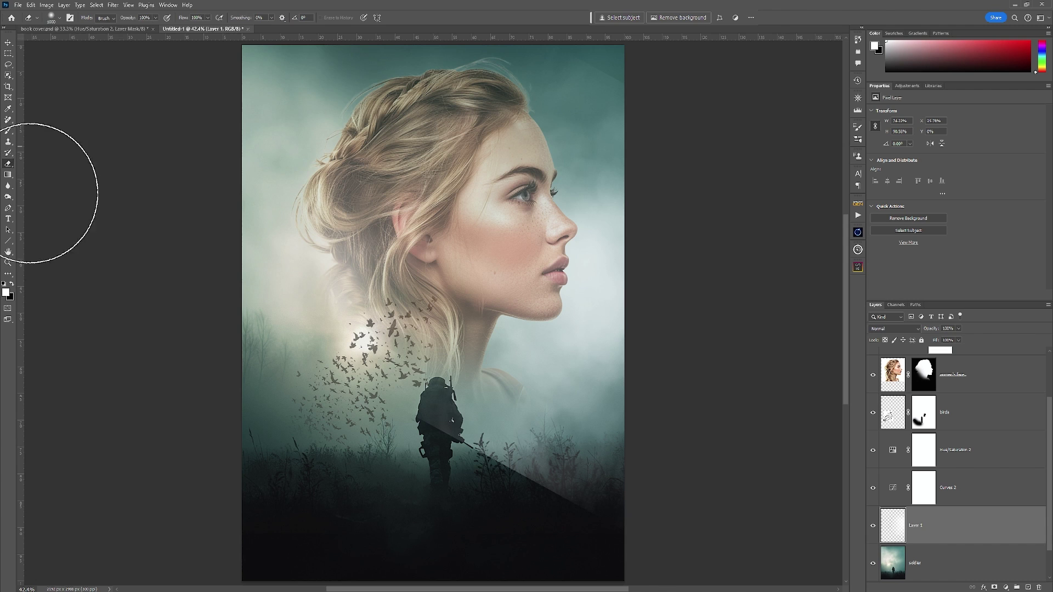
{"action": "mouse_move", "coordinate": [436, 510]}
{"action": "left_mouse_down"}
{"action": "mouse_move", "coordinate": [415, 470]}
{"action": "mouse_move", "coordinate": [400, 496]}
{"action": "mouse_move", "coordinate": [422, 456]}
{"action": "mouse_move", "coordinate": [405, 511]}
{"action": "mouse_move", "coordinate": [453, 475]}
{"action": "mouse_move", "coordinate": [450, 490]}
{"action": "mouse_move", "coordinate": [490, 499]}
{"action": "mouse_move", "coordinate": [526, 531]}
{"action": "mouse_move", "coordinate": [635, 545]}
{"action": "left_mouse_up"}
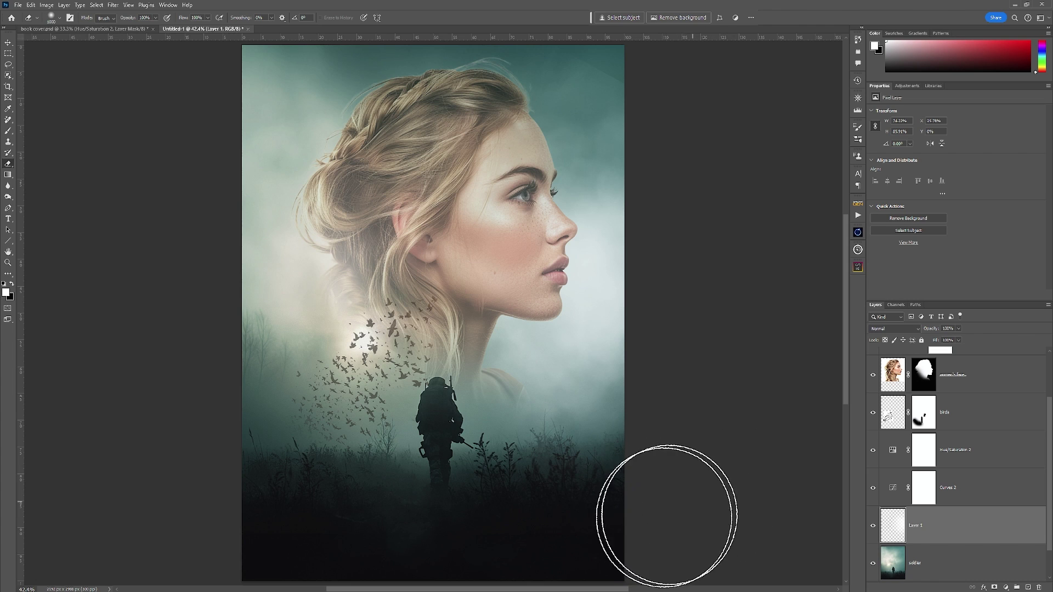
{"action": "left_click_drag", "start_coordinate": [447, 529], "coordinate": [411, 505]}
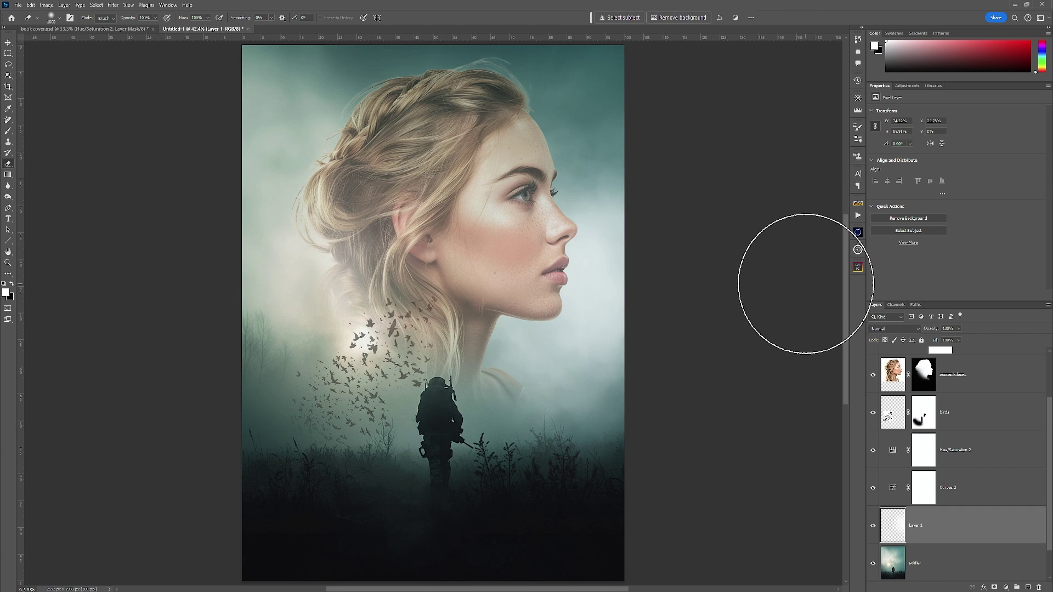
{"action": "key", "text": "v"}
{"action": "mouse_move", "coordinate": [614, 345]}
{"action": "left_mouse_down"}
{"action": "mouse_move", "coordinate": [612, 291]}
{"action": "mouse_move", "coordinate": [613, 303]}
{"action": "left_mouse_up"}
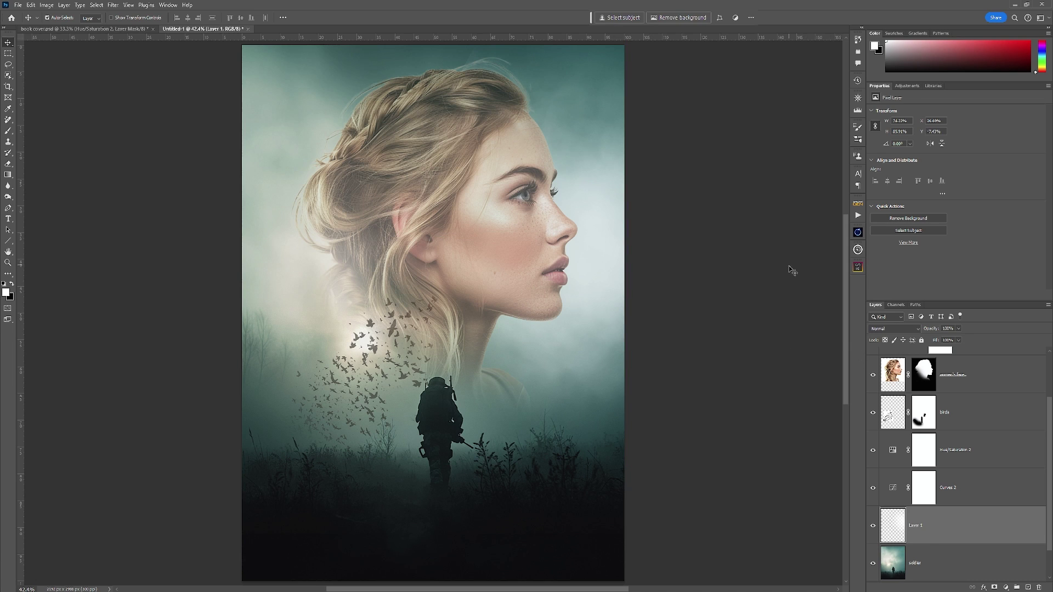
{"action": "key", "text": "e"}
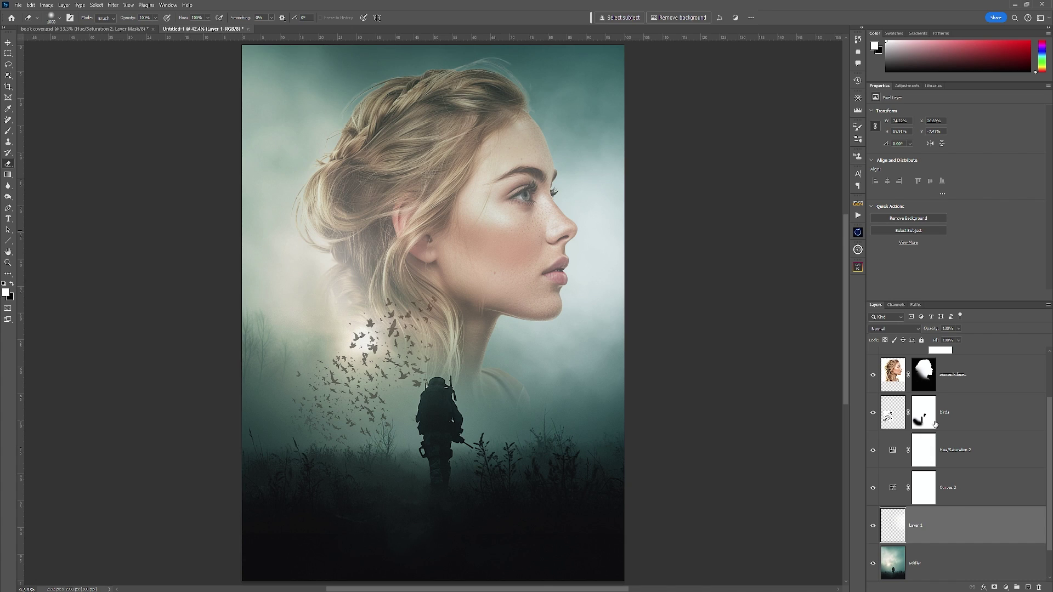
Select the soldier layer and choose the Soft Round brush at 800 px.
{"action": "scroll", "coordinate": [962, 516], "scroll_direction": "down", "scroll_amount": 1}
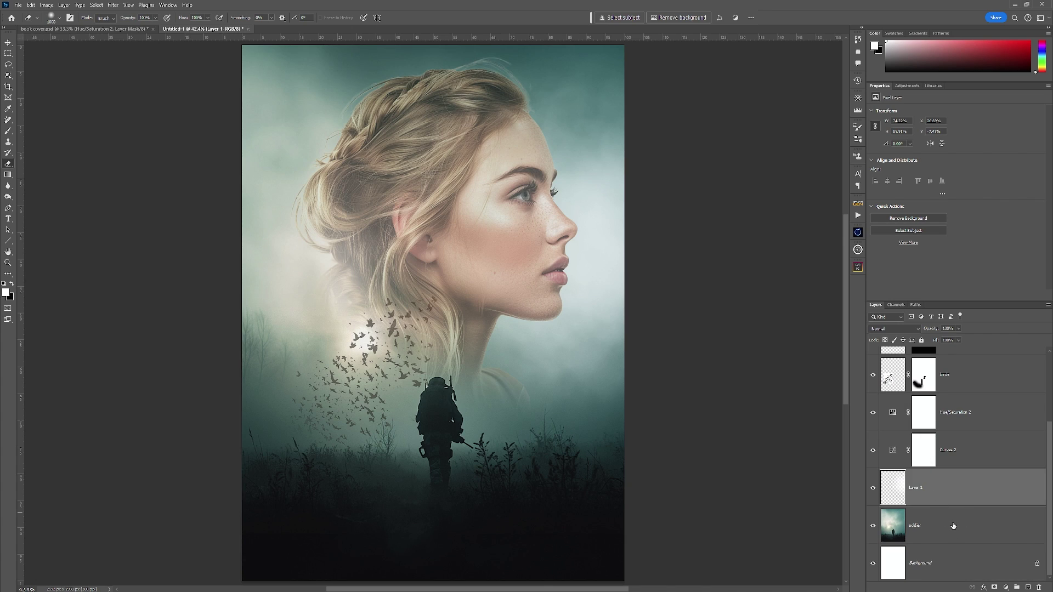
{"action": "left_click", "coordinate": [896, 526]}
{"action": "left_click", "coordinate": [60, 18]}
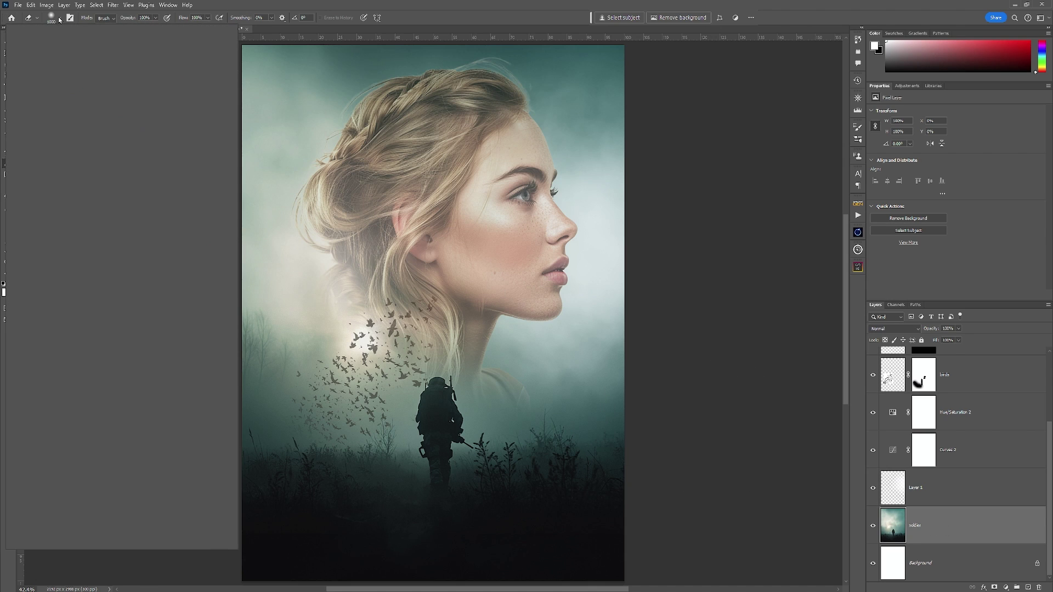
{"action": "left_click", "coordinate": [35, 117]}
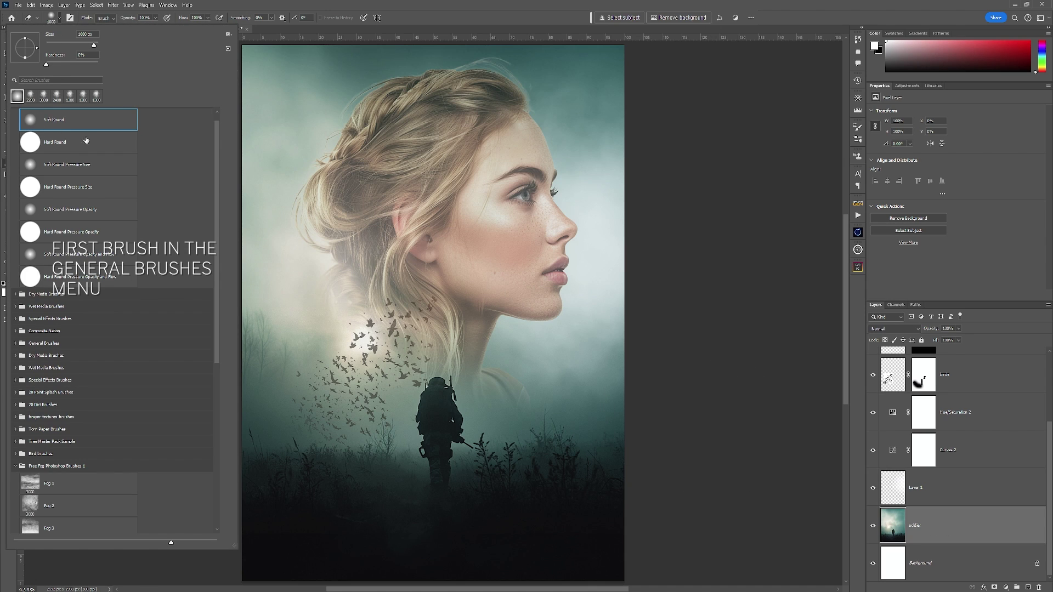
{"action": "left_click", "coordinate": [250, 17]}
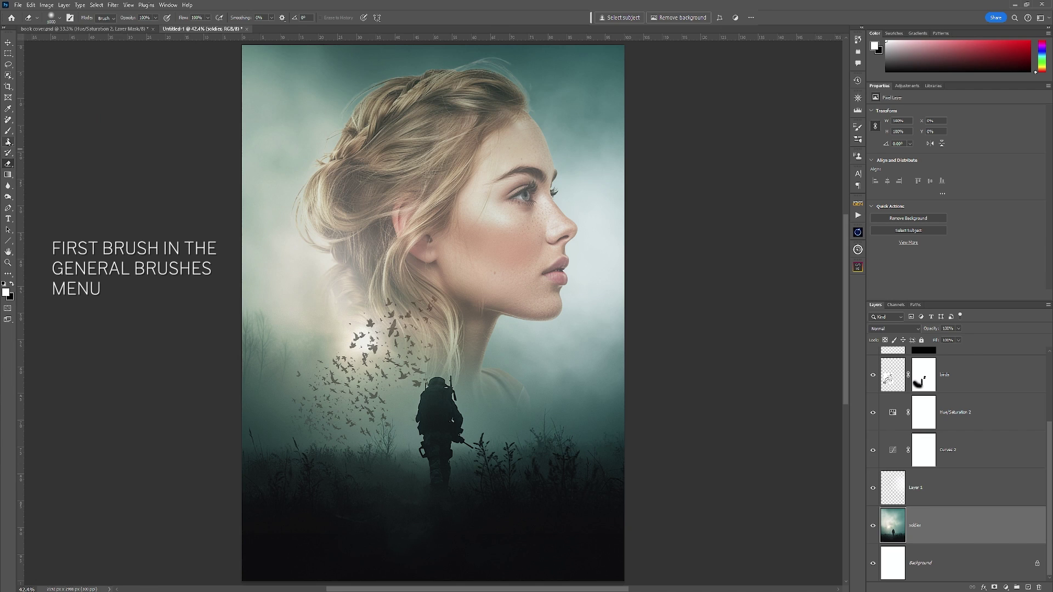
{"action": "left_click", "coordinate": [61, 18]}
{"action": "scroll", "coordinate": [75, 148], "scroll_direction": "up", "scroll_amount": 5}
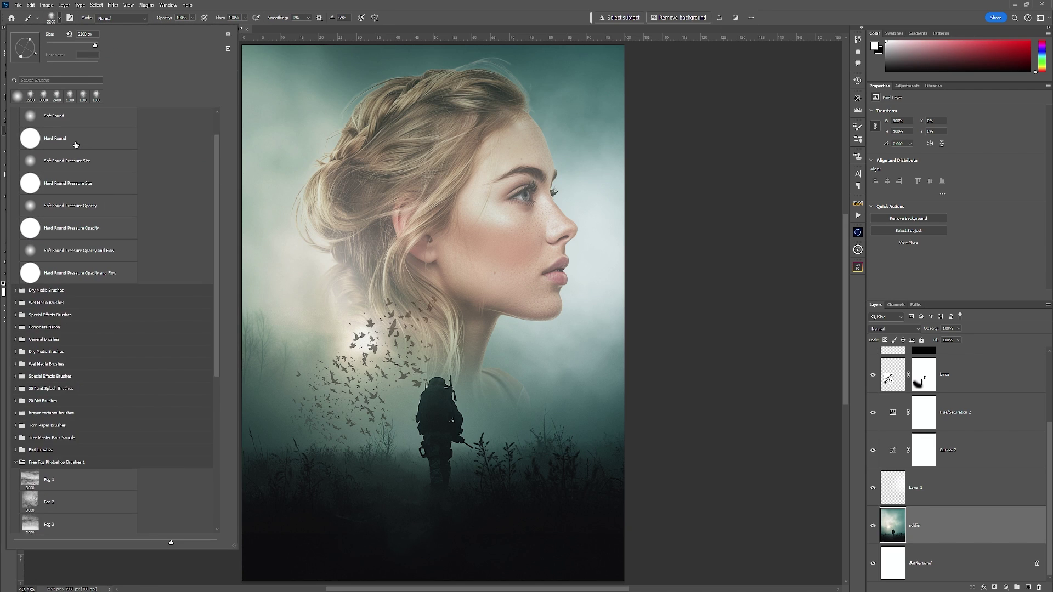
{"action": "left_click", "coordinate": [46, 131]}
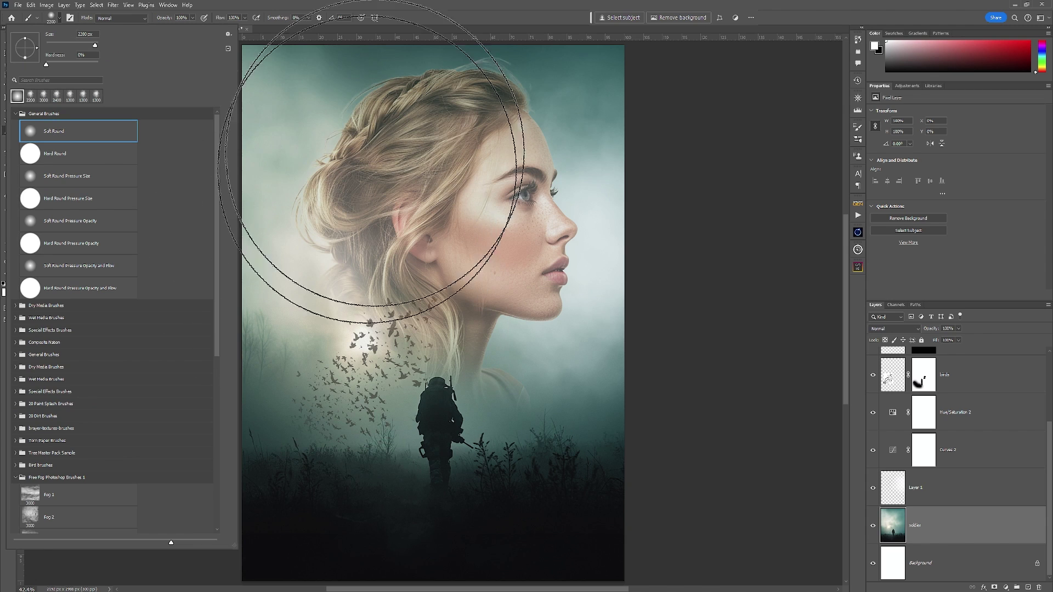
{"action": "left_click", "coordinate": [379, 181]}
{"action": "key", "text": "bracketleft"}
{"action": "key", "text": "bracketleft"}
{"action": "key", "text": "bracketleft"}
{"action": "key", "text": "bracketleft"}
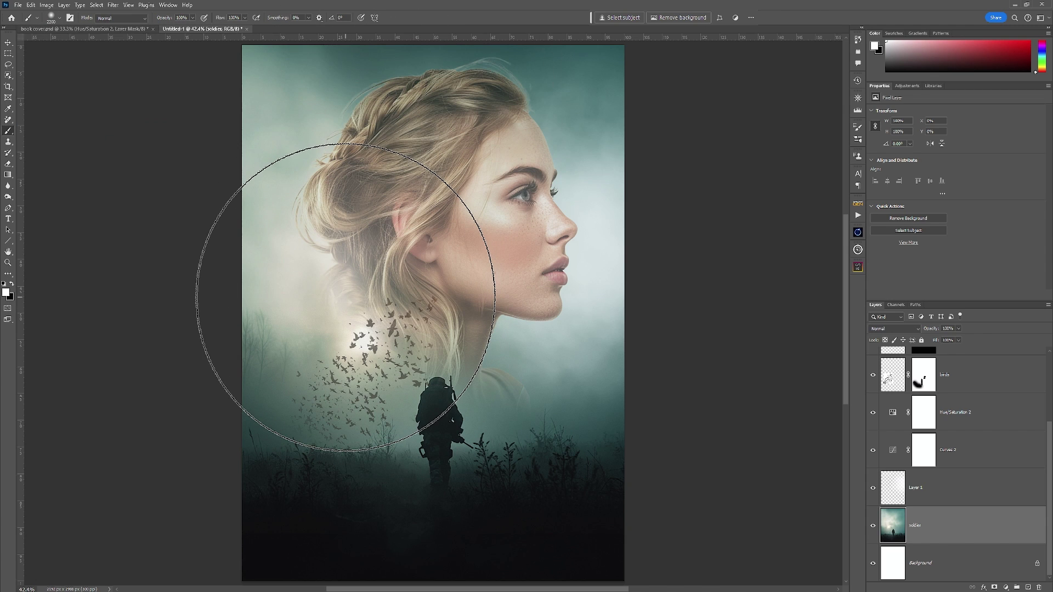
{"action": "key", "text": "bracketleft"}
{"action": "key", "text": "bracketleft"}
{"action": "key", "text": "bracketleft"}
{"action": "key", "text": "bracketleft"}
{"action": "key", "text": "bracketleft"}
{"action": "key", "text": "bracketleft"}
{"action": "key", "text": "bracketleft"}
{"action": "key", "text": "bracketleft"}
{"action": "key", "text": "bracketleft"}
{"action": "key", "text": "bracketleft"}
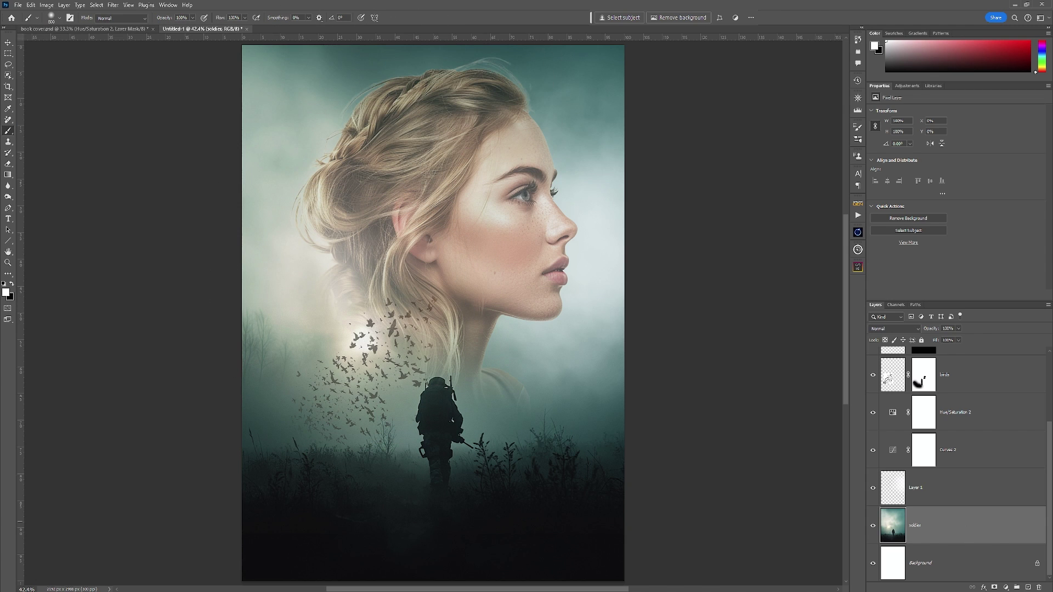
Paint a white glow behind the birds on new Layer 2 and scale it up to about 133%.
{"action": "left_click", "coordinate": [1027, 587]}
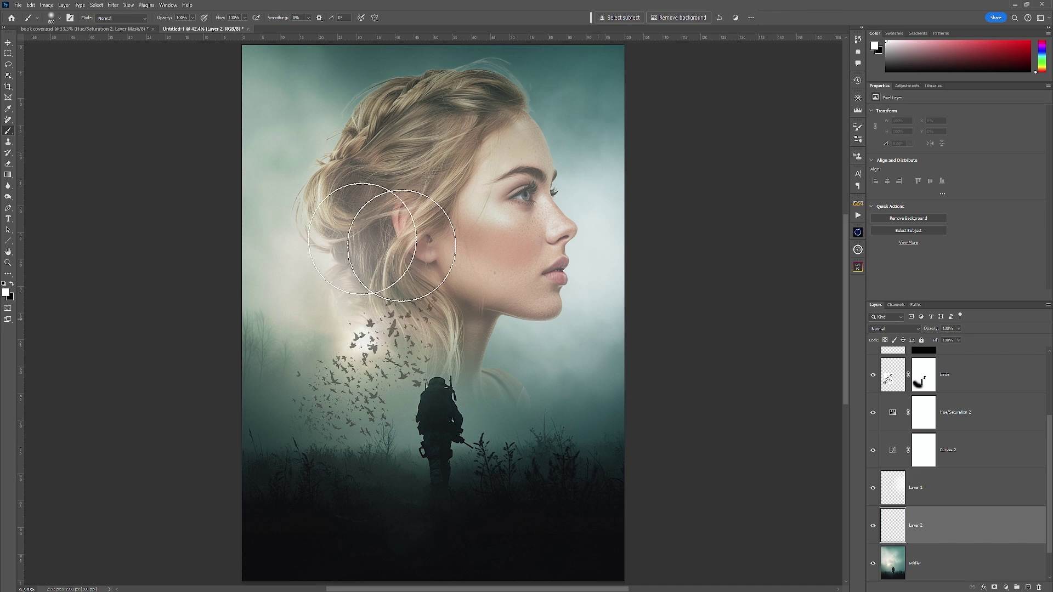
{"action": "left_click", "coordinate": [362, 341]}
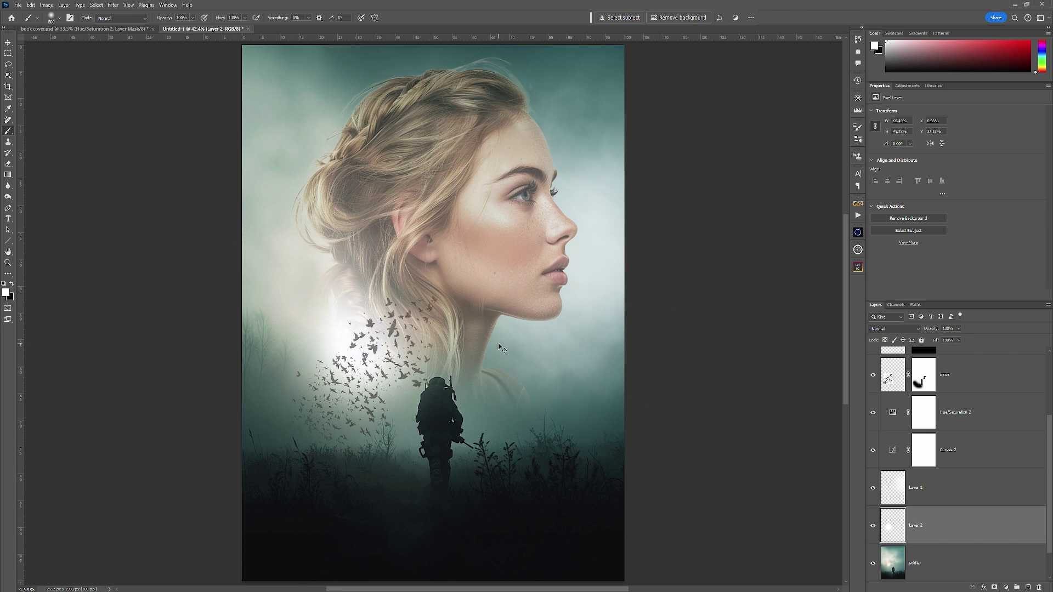
{"action": "key", "text": "ctrl+t"}
{"action": "mouse_move", "coordinate": [478, 343]}
{"action": "left_mouse_down"}
{"action": "mouse_move", "coordinate": [461, 310]}
{"action": "mouse_move", "coordinate": [552, 328]}
{"action": "mouse_move", "coordinate": [490, 351]}
{"action": "mouse_move", "coordinate": [460, 346]}
{"action": "left_mouse_up"}
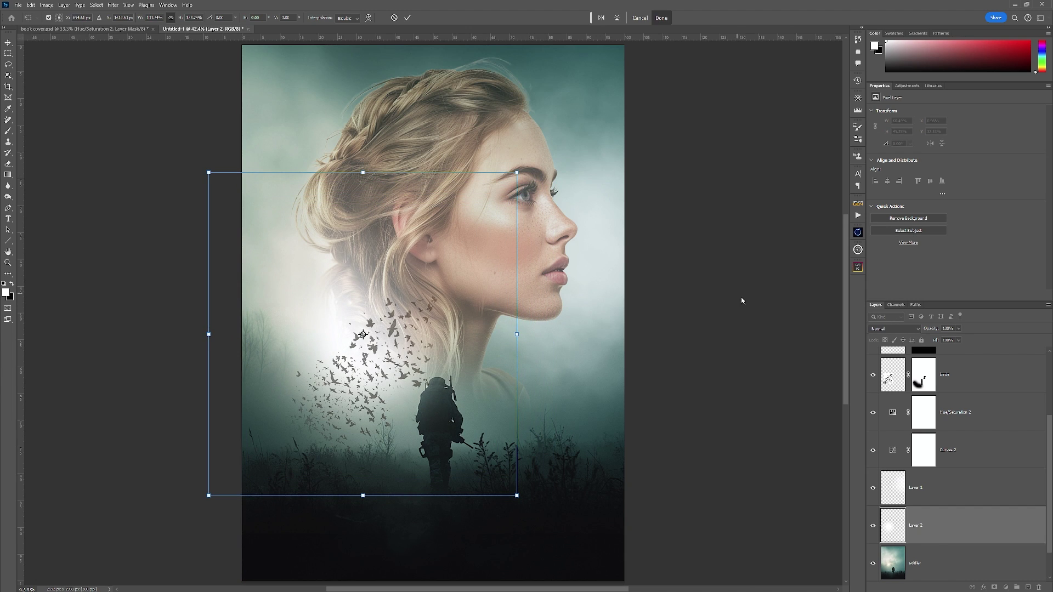
{"action": "left_click", "coordinate": [662, 18]}
Dim Layer 2 to 65% opacity and lower the woman's face layer opacity.
{"action": "left_click", "coordinate": [958, 328]}
{"action": "left_click_drag", "start_coordinate": [961, 339], "coordinate": [945, 338]}
{"action": "scroll", "coordinate": [965, 439], "scroll_direction": "up", "scroll_amount": 3}
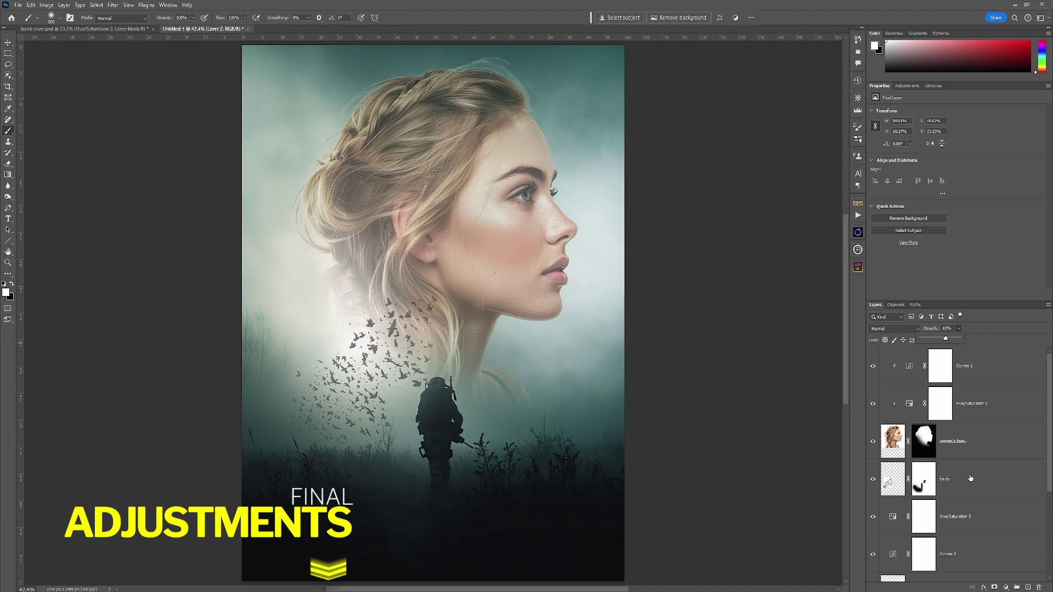
{"action": "left_click", "coordinate": [991, 438]}
{"action": "left_click", "coordinate": [950, 406]}
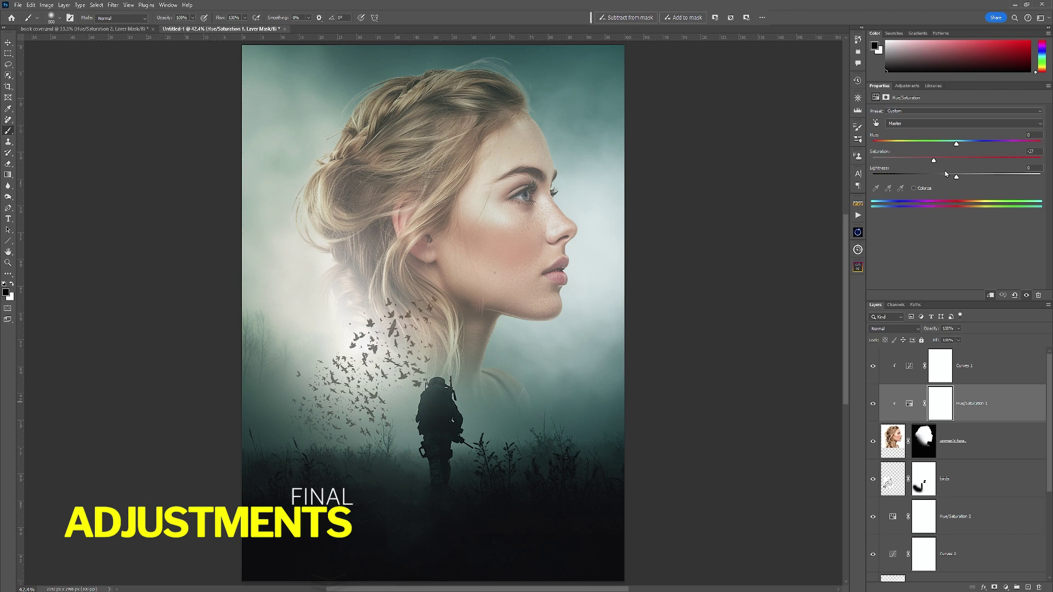
{"action": "left_click", "coordinate": [983, 381]}
{"action": "mouse_move", "coordinate": [1016, 133]}
{"action": "left_mouse_down"}
{"action": "mouse_move", "coordinate": [1012, 143]}
{"action": "mouse_move", "coordinate": [1018, 132]}
{"action": "left_mouse_up"}
{"action": "left_click", "coordinate": [981, 436]}
{"action": "left_click", "coordinate": [958, 329]}
{"action": "left_click_drag", "start_coordinate": [976, 340], "coordinate": [958, 340]}
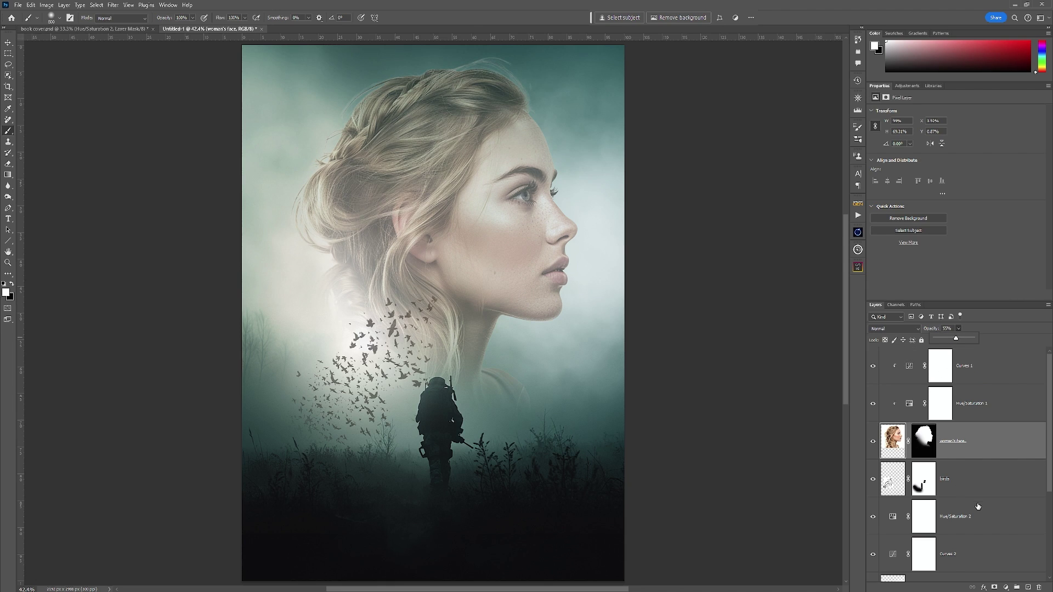
Drag the Curves 2 midpoint down to 119/101 to darken the soldier scene.
{"action": "scroll", "coordinate": [977, 507], "scroll_direction": "down", "scroll_amount": 4}
{"action": "left_click", "coordinate": [958, 524]}
{"action": "left_click", "coordinate": [900, 416]}
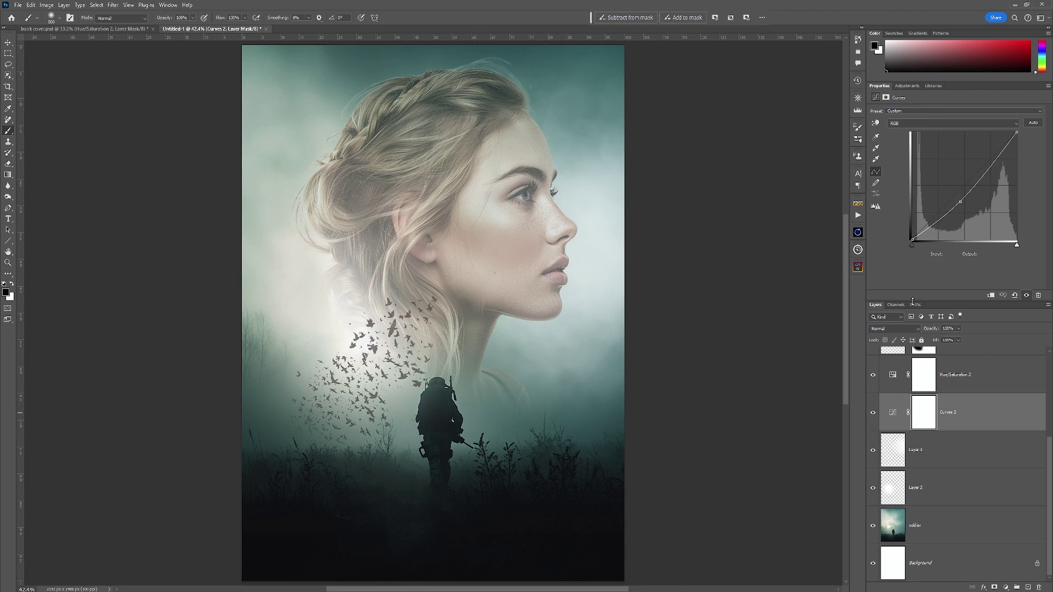
{"action": "mouse_move", "coordinate": [961, 202]}
{"action": "left_mouse_down"}
{"action": "mouse_move", "coordinate": [960, 173]}
{"action": "mouse_move", "coordinate": [961, 197]}
{"action": "left_mouse_up"}
{"action": "left_click", "coordinate": [899, 373]}
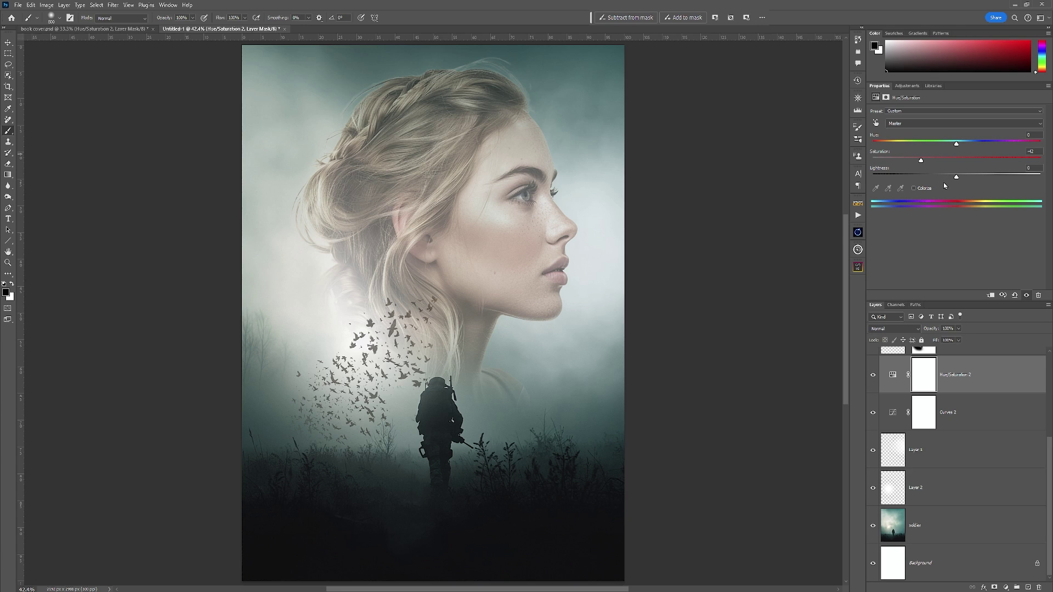
{"action": "scroll", "coordinate": [1008, 420], "scroll_direction": "up", "scroll_amount": 3}
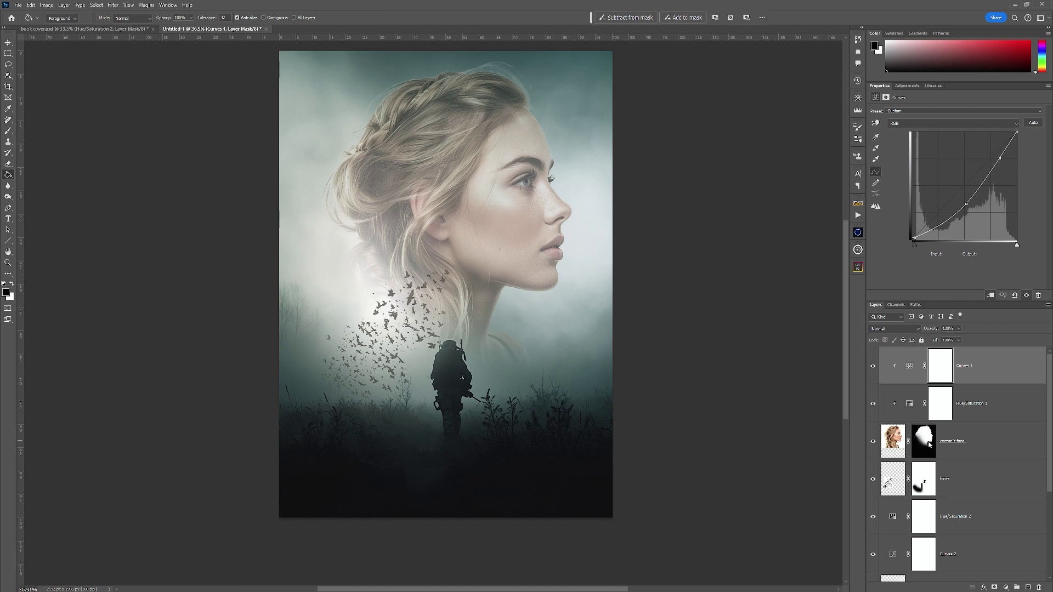
Paint black at 35% brush opacity on the face layer mask to remove the hairline halo.
{"action": "key", "text": "b"}
{"action": "scroll", "coordinate": [530, 103], "scroll_direction": "up", "scroll_amount": 4}
{"action": "key", "text": "bracketleft"}
{"action": "key", "text": "bracketleft"}
{"action": "key", "text": "bracketleft"}
{"action": "key", "text": "bracketleft"}
{"action": "key", "text": "bracketleft"}
{"action": "key", "text": "bracketleft"}
{"action": "key", "text": "bracketleft"}
{"action": "key", "text": "bracketleft"}
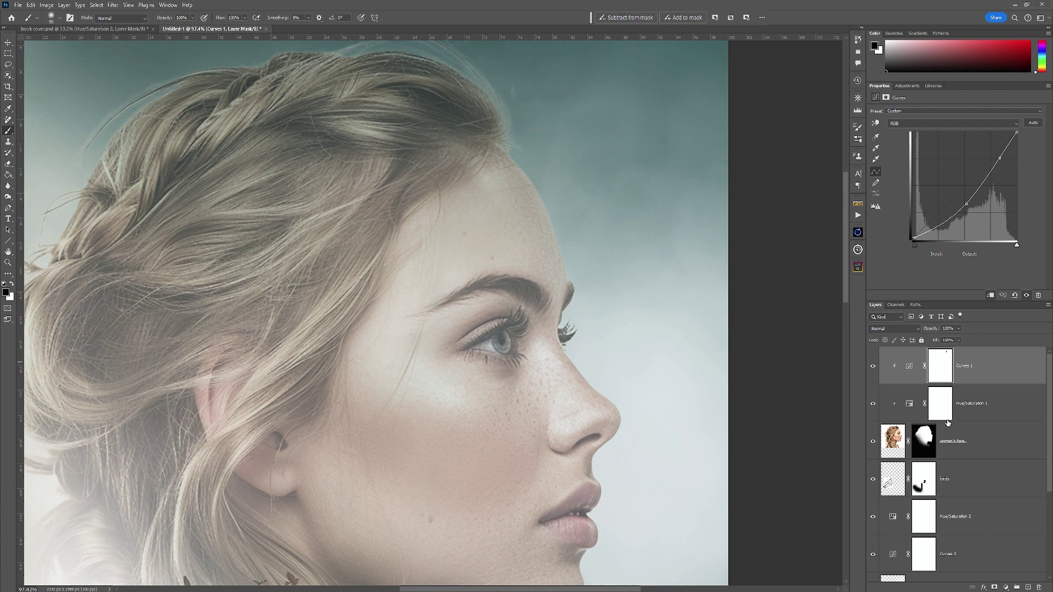
{"action": "key", "text": "alt+bracketleft"}
{"action": "key", "text": "alt+bracketleft"}
{"action": "key", "text": "bracketleft"}
{"action": "key", "text": "bracketleft"}
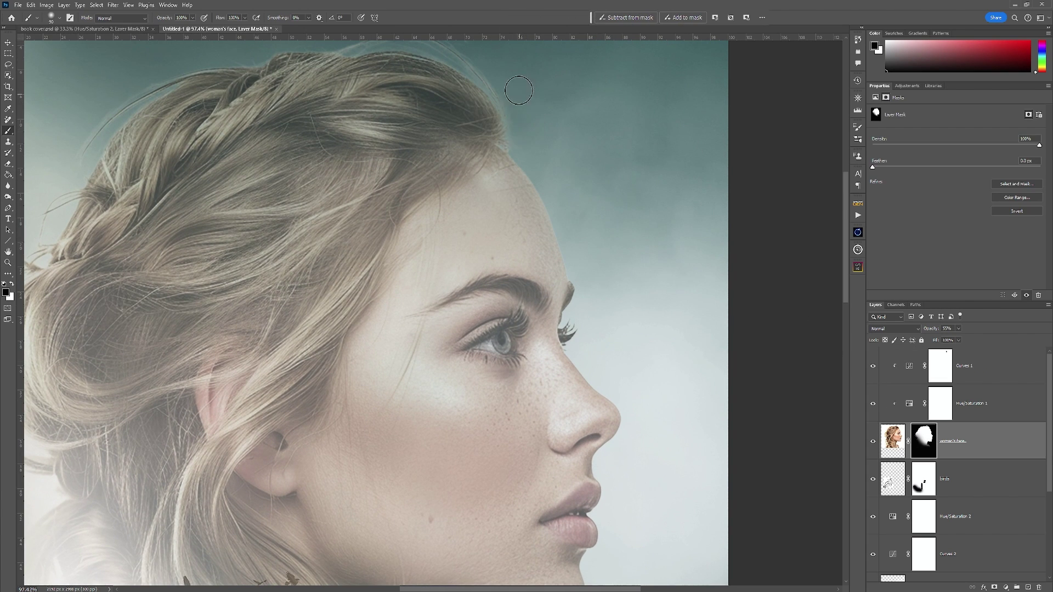
{"action": "left_click_drag", "start_coordinate": [559, 116], "coordinate": [690, 264]}
{"action": "key", "text": "3"}
{"action": "key", "text": "5"}
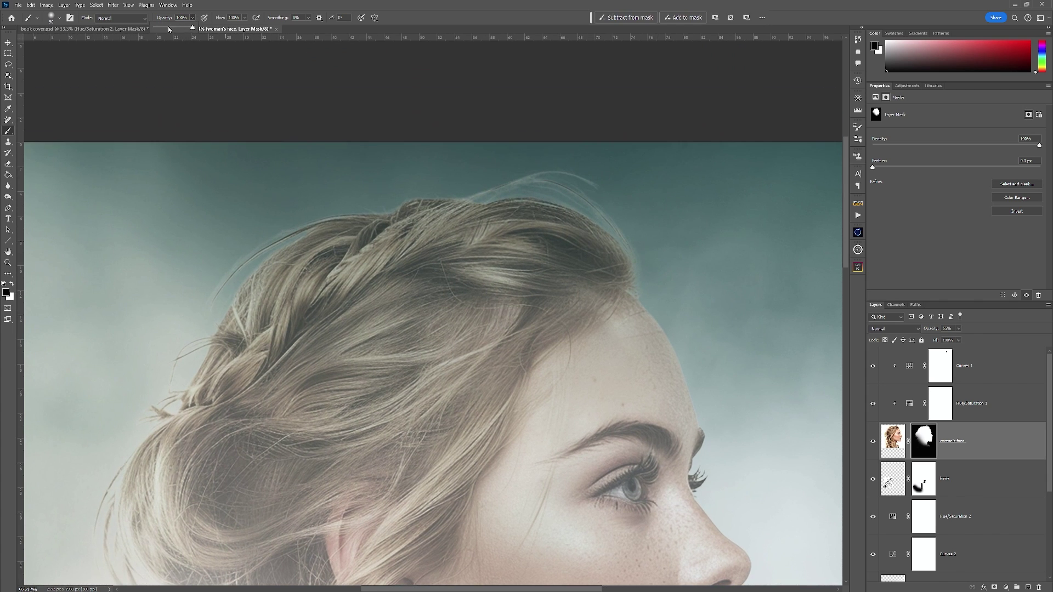
{"action": "mouse_move", "coordinate": [491, 179]}
{"action": "left_mouse_down"}
{"action": "mouse_move", "coordinate": [587, 177]}
{"action": "mouse_move", "coordinate": [468, 182]}
{"action": "mouse_move", "coordinate": [556, 182]}
{"action": "mouse_move", "coordinate": [636, 234]}
{"action": "mouse_move", "coordinate": [613, 213]}
{"action": "left_mouse_up"}
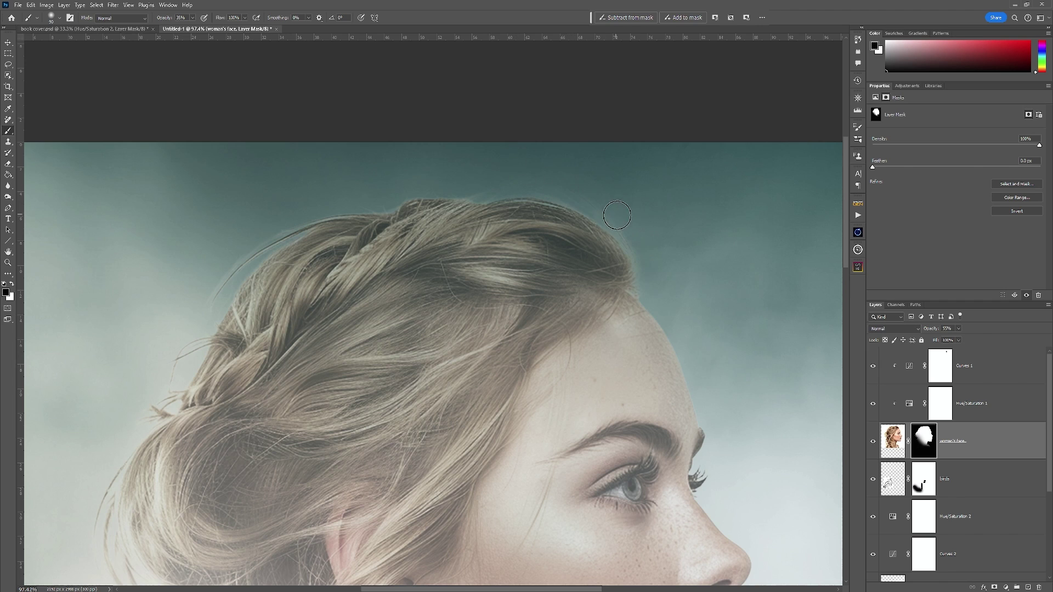